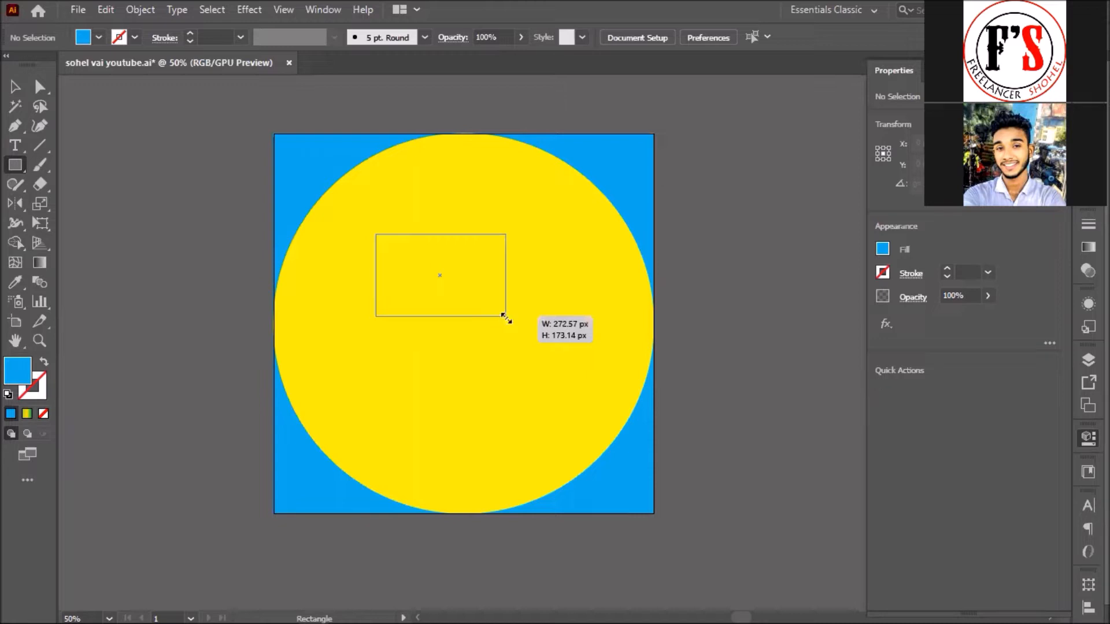
Step: Select the blue rectangle's right-side anchors with the Direct Selection tool
left_click(40, 86)
left_click(501, 319)
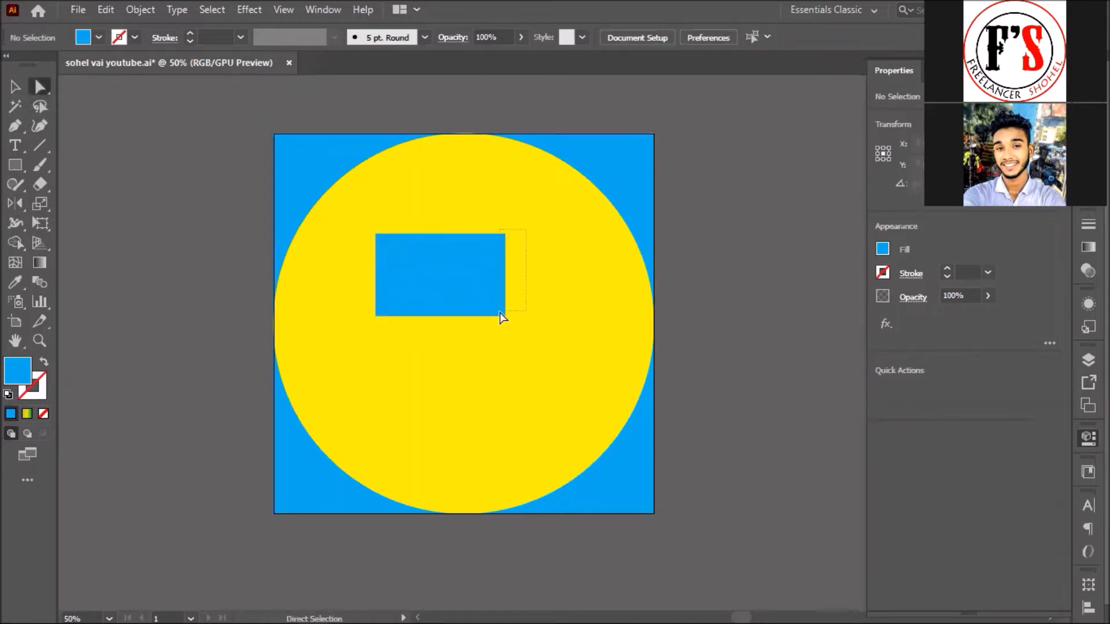
left_click(506, 233)
Step: Round the rectangle's two right corners to about 47 px, keeping the left corners square
left_click_drag(539, 358, 477, 249)
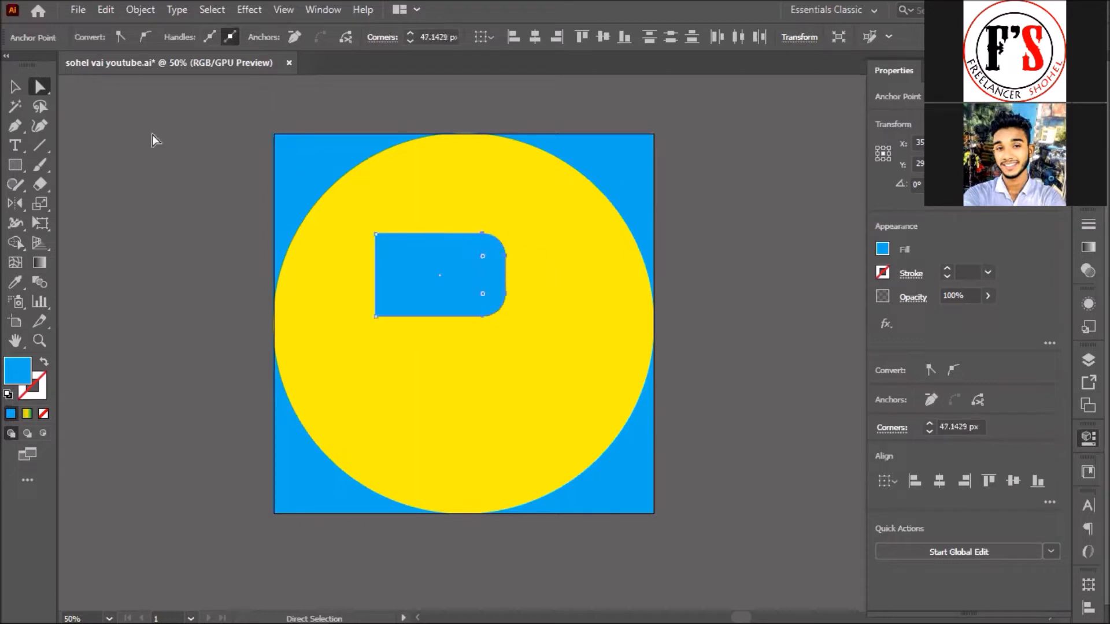
key("v")
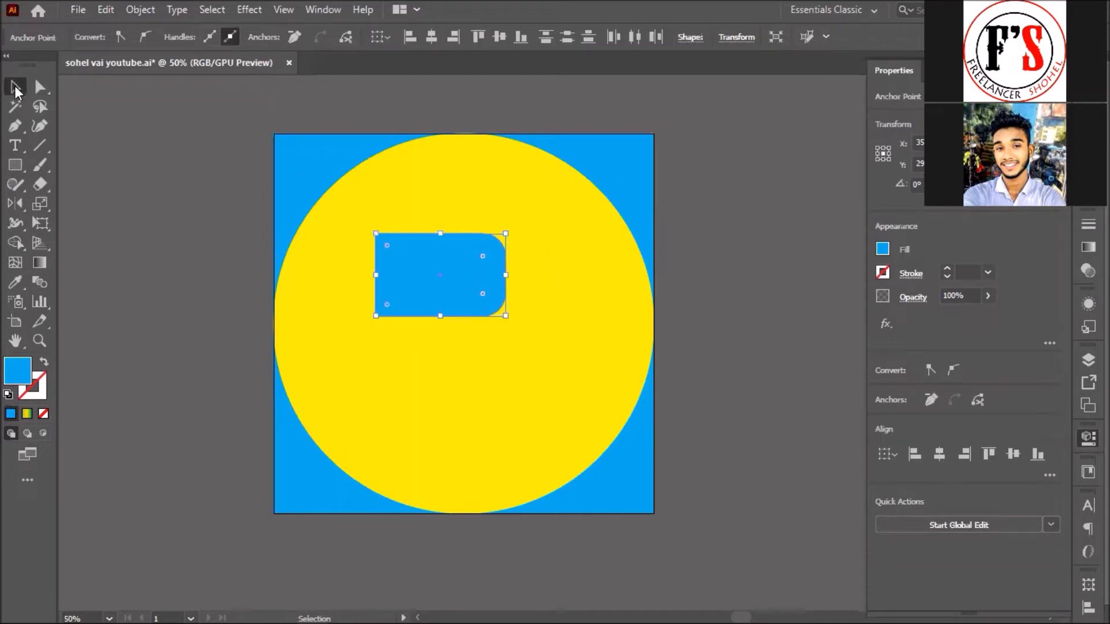
left_click(456, 392)
left_click(476, 294)
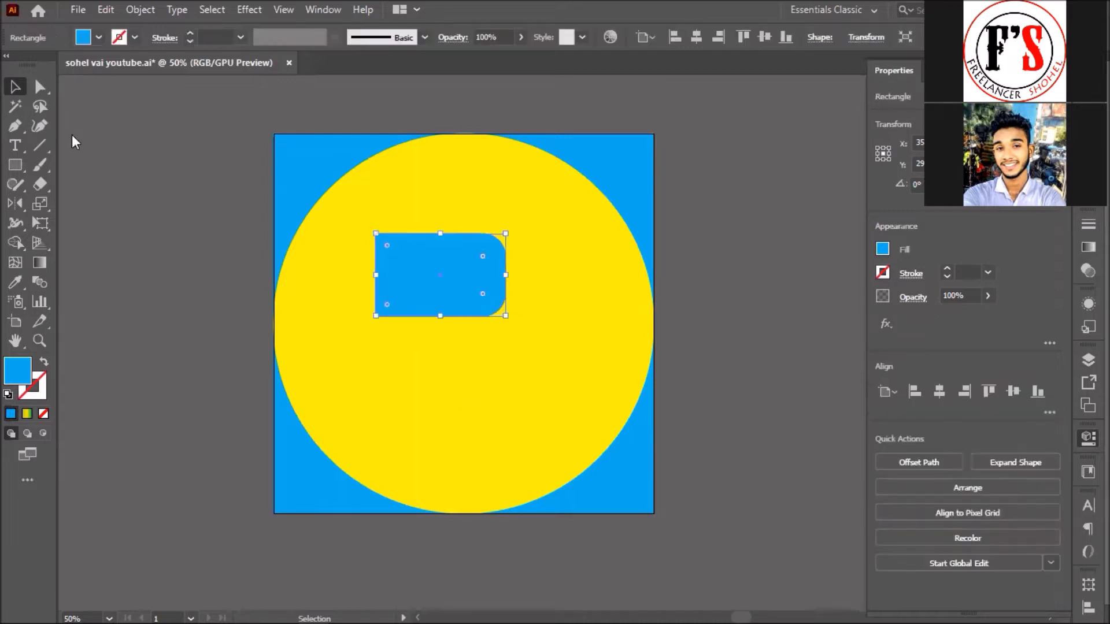
Step: Swap the blue fill to a stroke and try thicker stroke weights
key("shift+x")
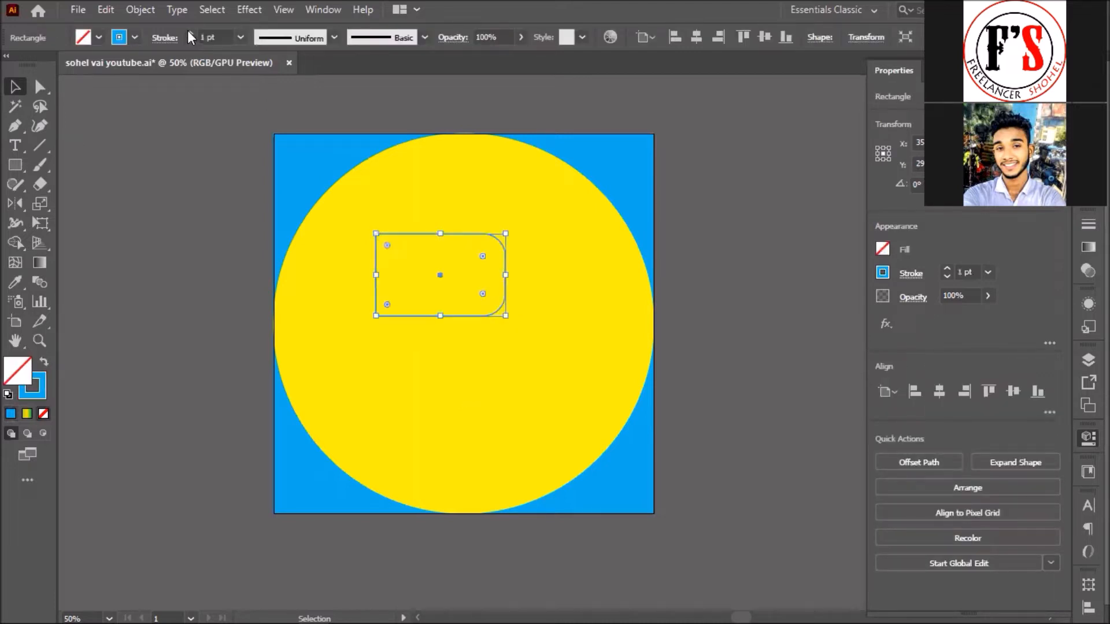
left_click(188, 32)
left_click(188, 32)
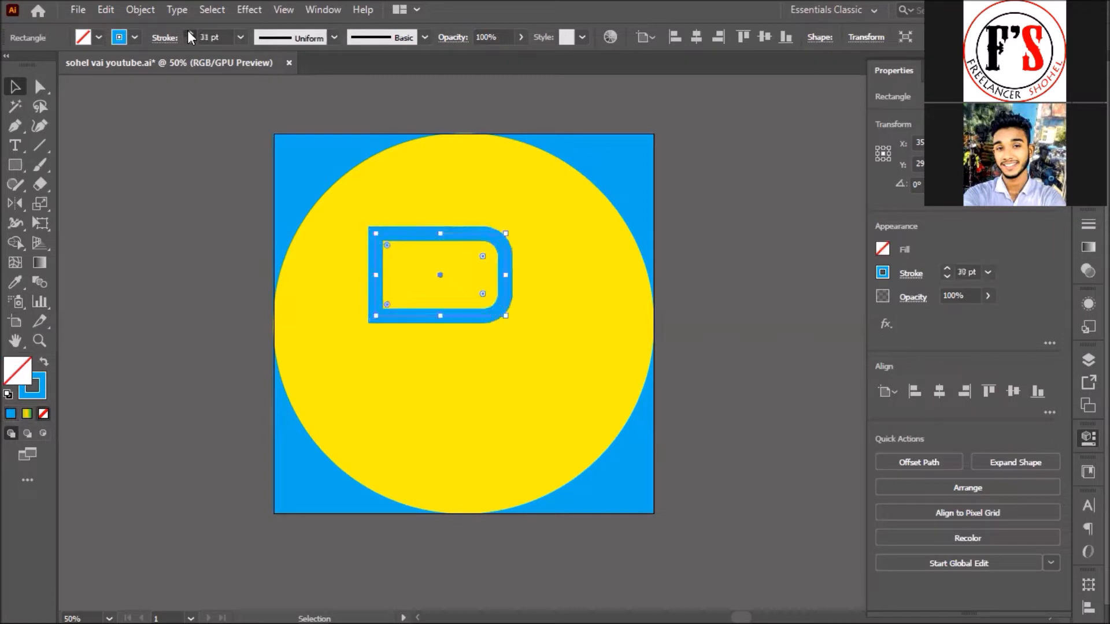
left_click(189, 32)
left_click(189, 32)
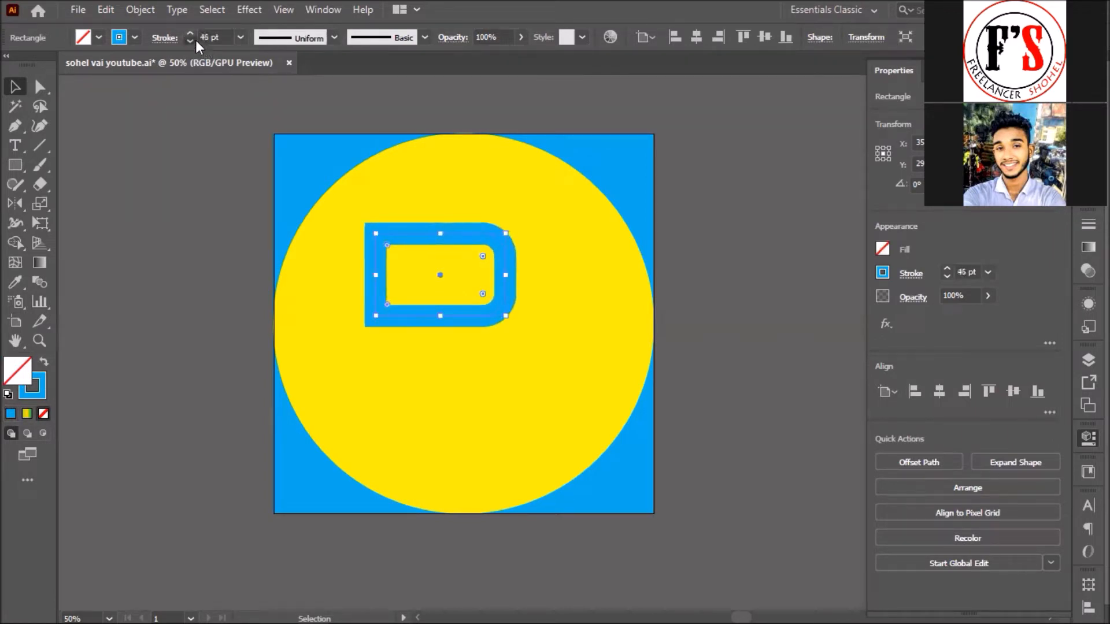
left_click(194, 40)
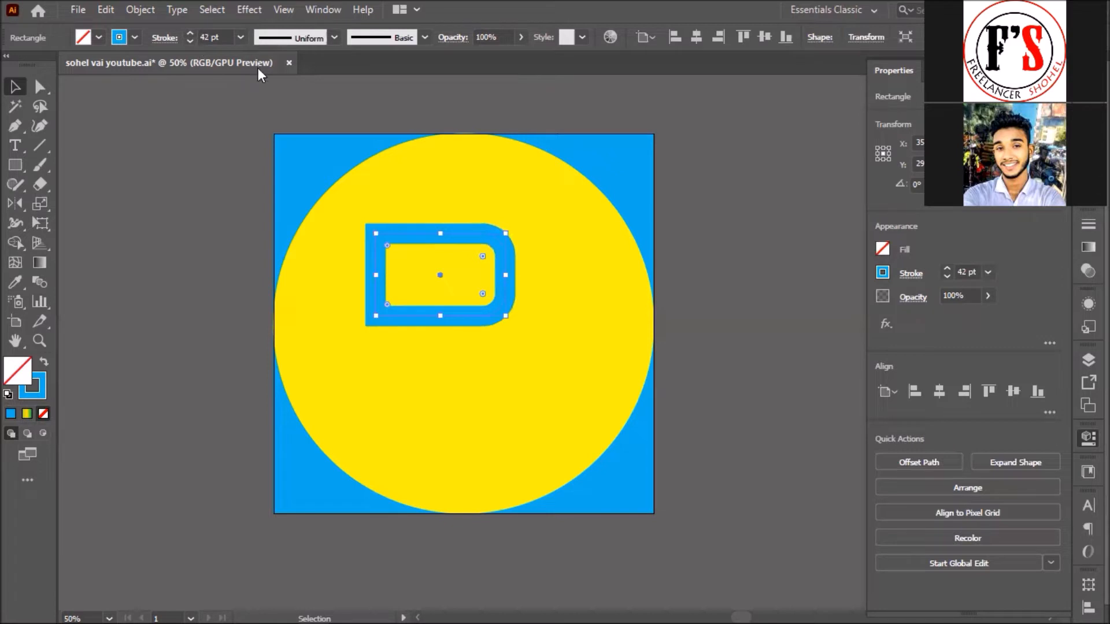
Step: Reset the stroke to 1 pt, set stroke to None, and resample the background blue as fill
left_click(240, 37)
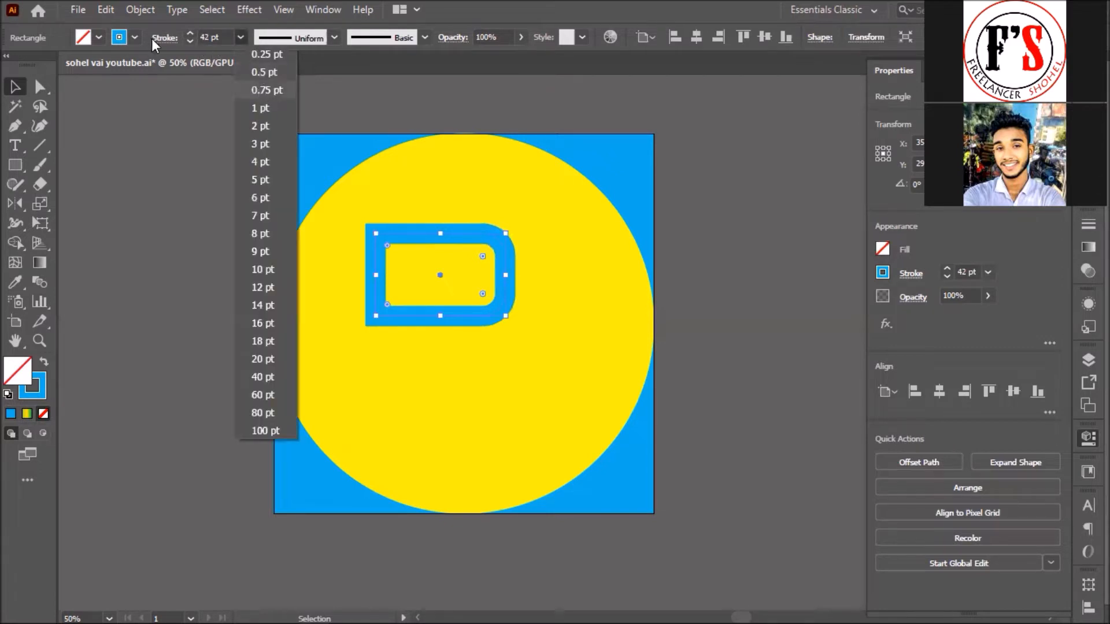
left_click(260, 108)
left_click(135, 38)
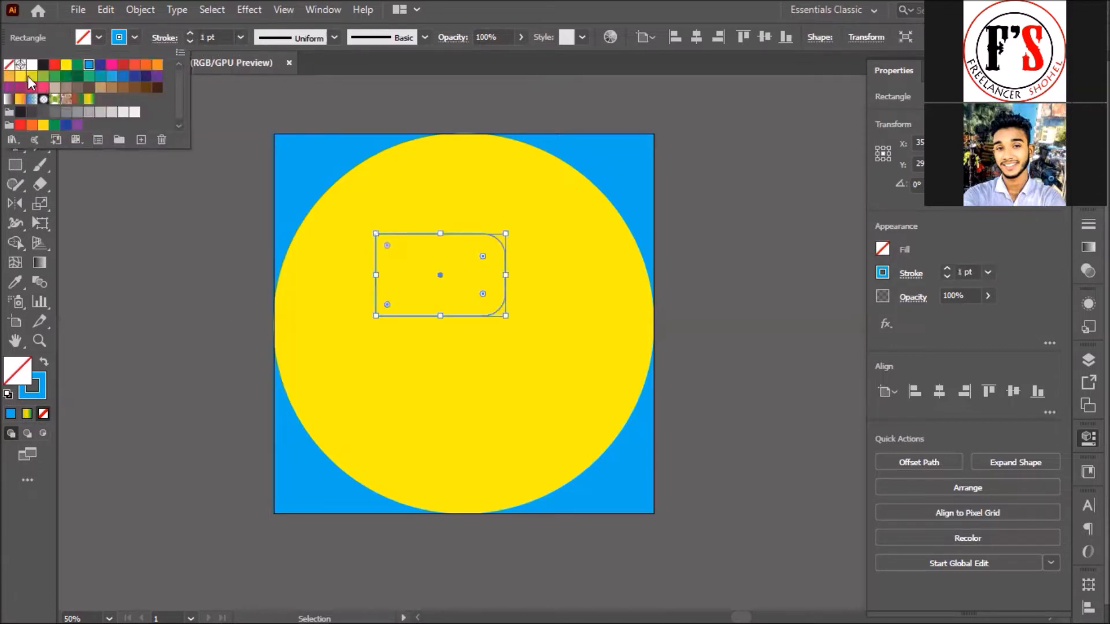
left_click(9, 65)
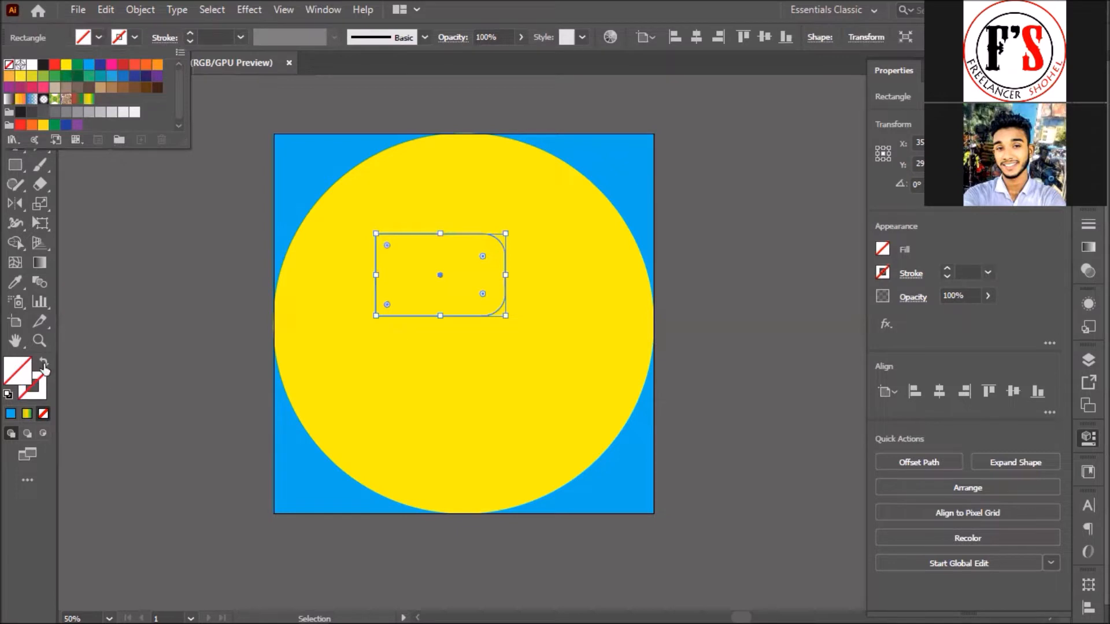
key("i")
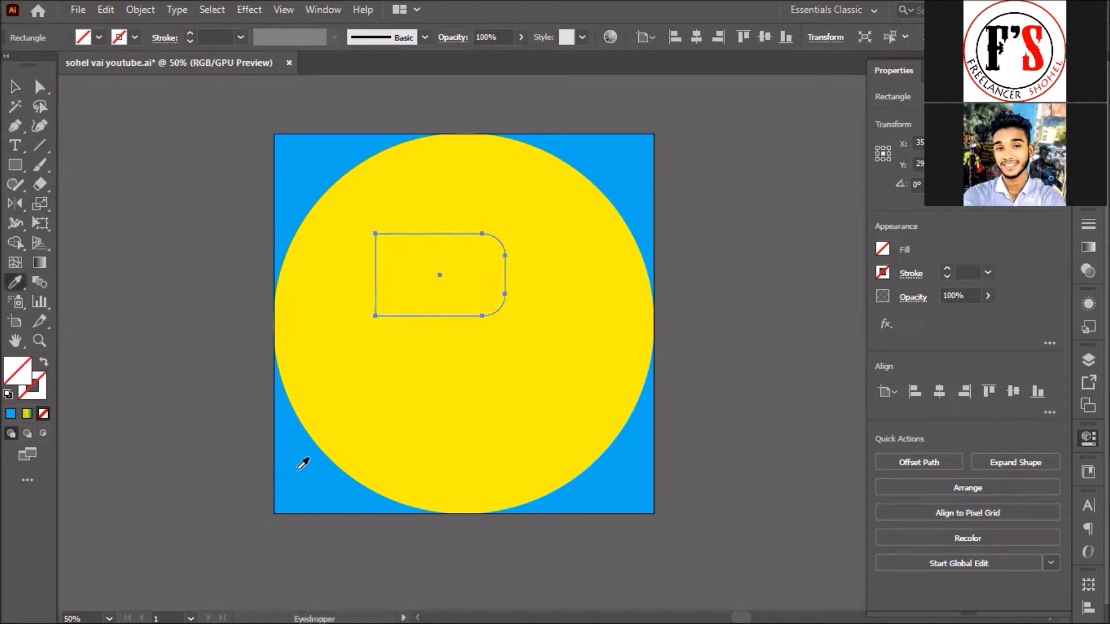
left_click(298, 469)
Step: Undo back to the plain square-cornered blue rectangle with no stroke
key("v")
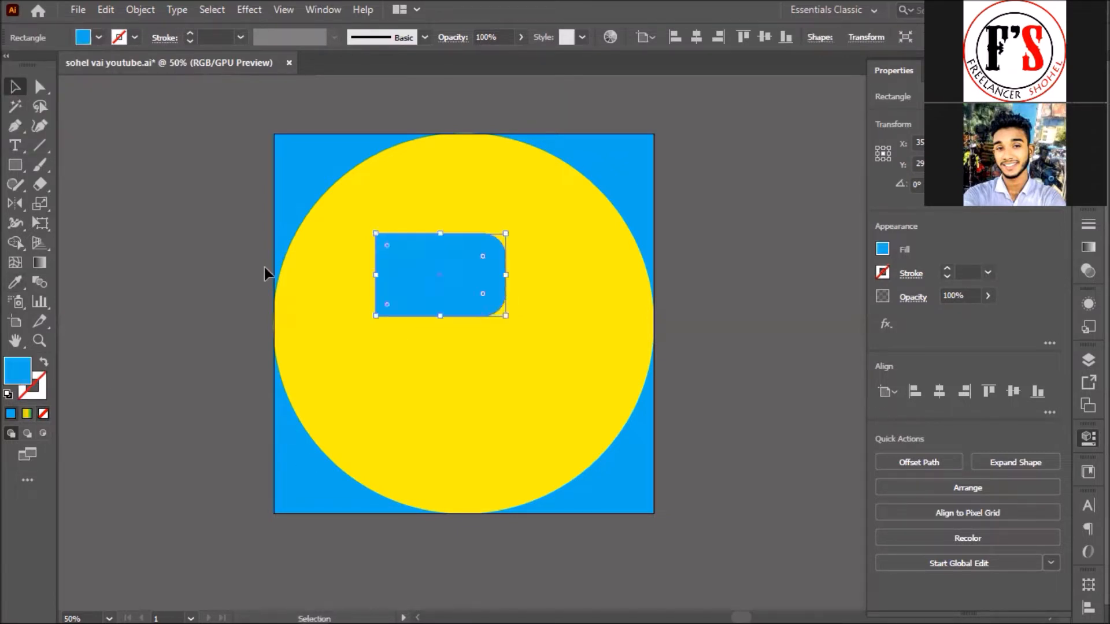
left_click(481, 284)
key("shift+x")
key("ctrl+z")
key("ctrl+z")
key("ctrl+z")
key("ctrl+z")
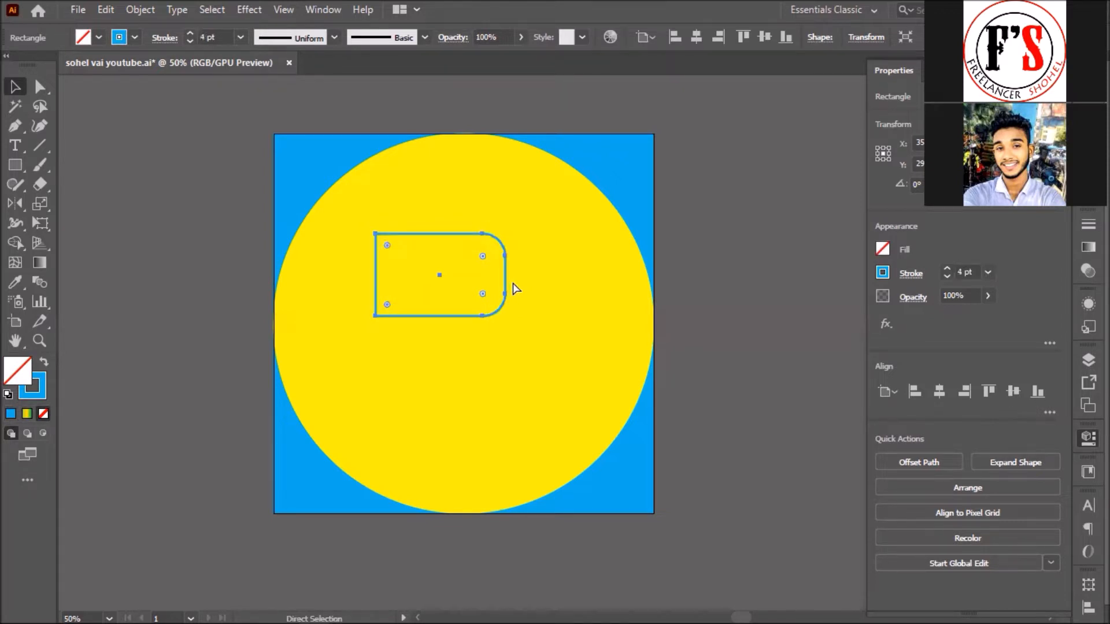
key("ctrl+z")
key("ctrl+z")
left_click(128, 147)
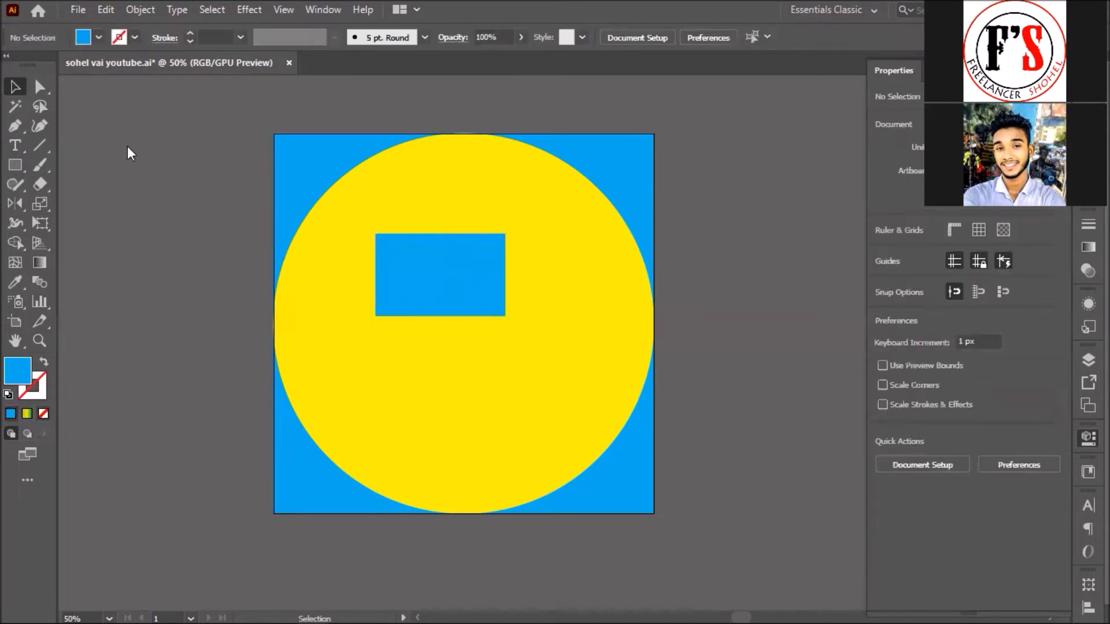
Step: Slant the rectangle into a right-leaning parallelogram by nudging its top anchors right
key("a")
left_click(388, 249)
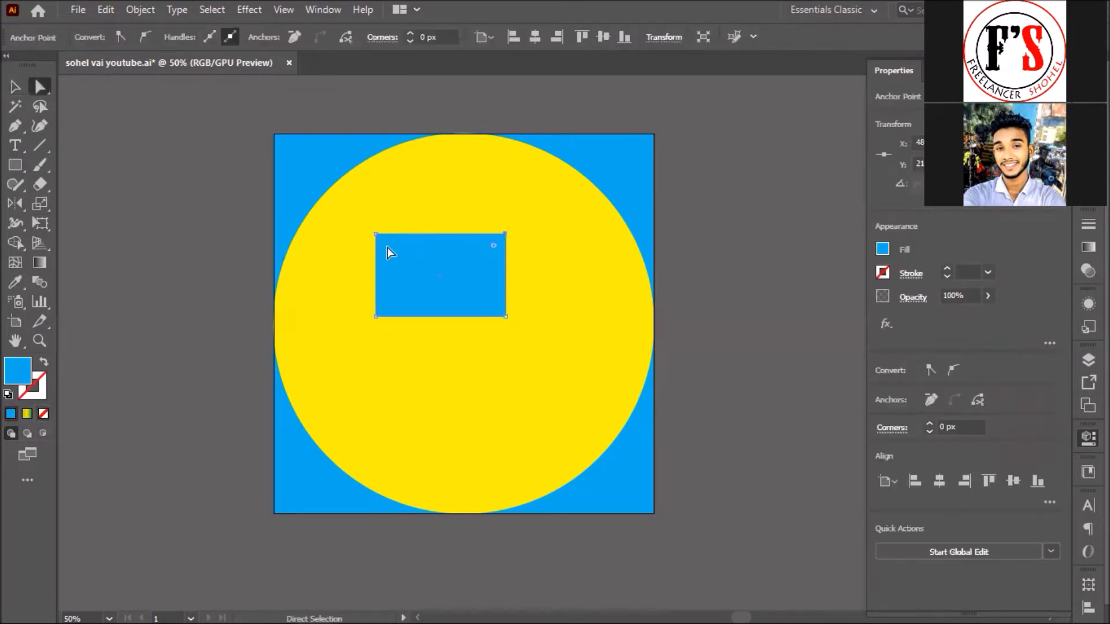
left_click(375, 233)
left_click(374, 234)
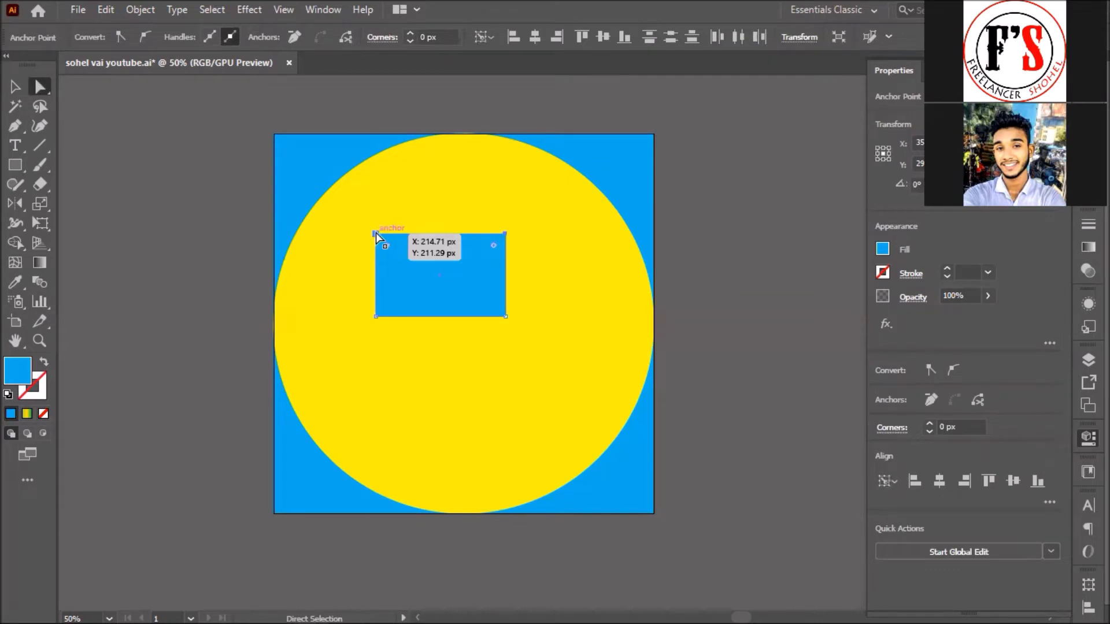
key("Right")
key("Right")
key("Right")
key("Right")
key("Right")
key("Right")
key("Right")
key("Right")
key("Right")
key("Right")
key("Right")
key("Right")
key("Right")
key("Right")
key("Right")
key("Right")
key("Right")
key("Right")
key("Right")
key("Right")
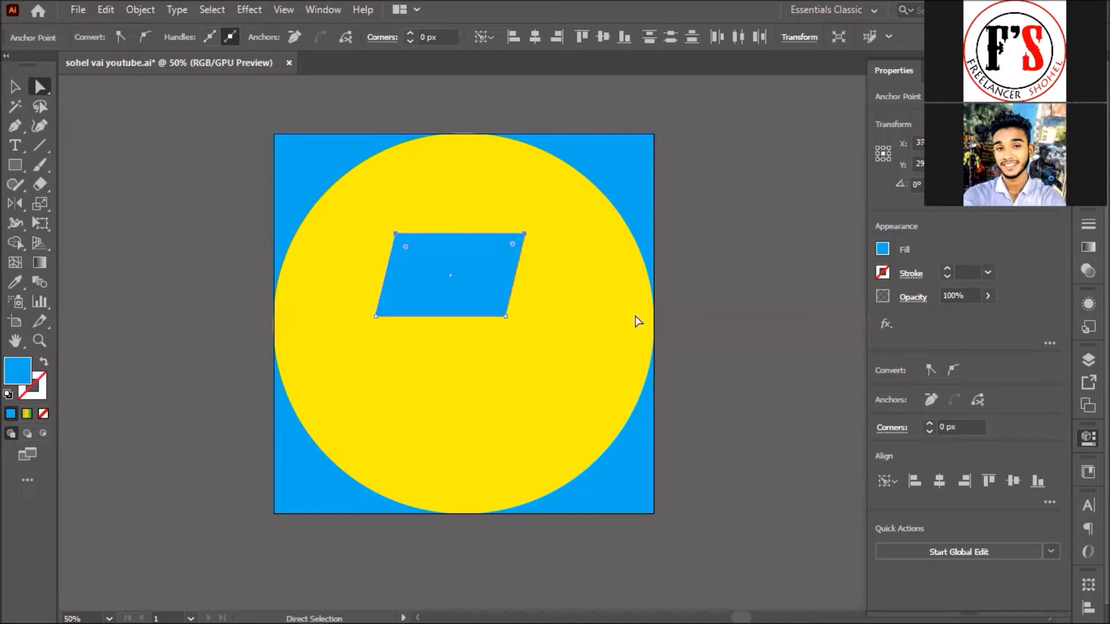
Step: Round the parallelogram's right-hand corners to about 53 px
left_click(511, 322)
left_click(524, 234)
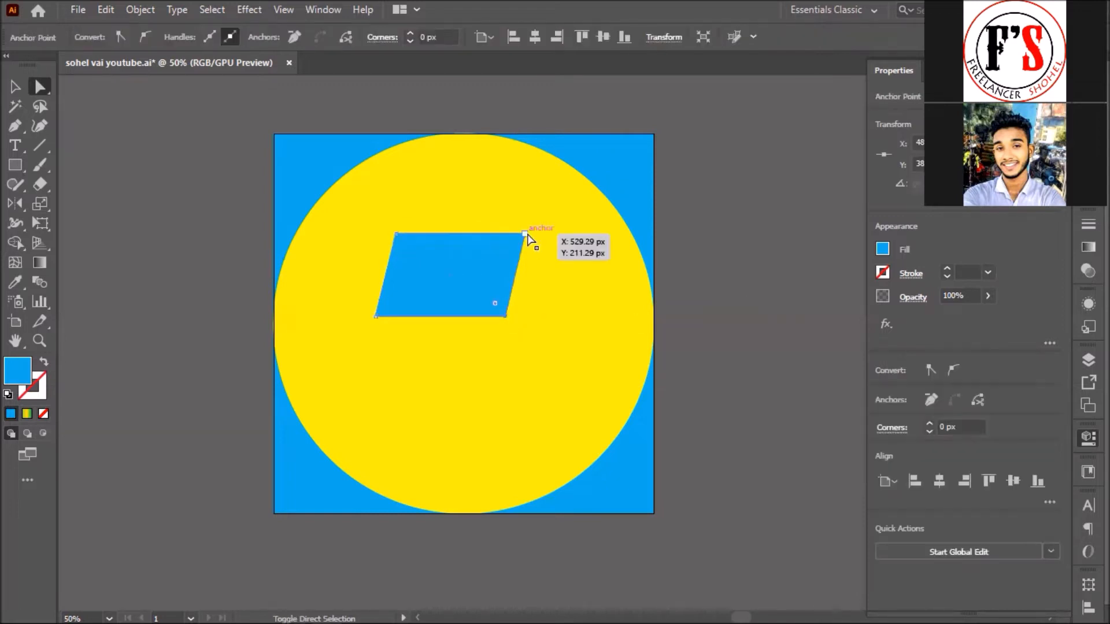
left_click_drag(512, 244, 492, 259)
left_click(166, 155)
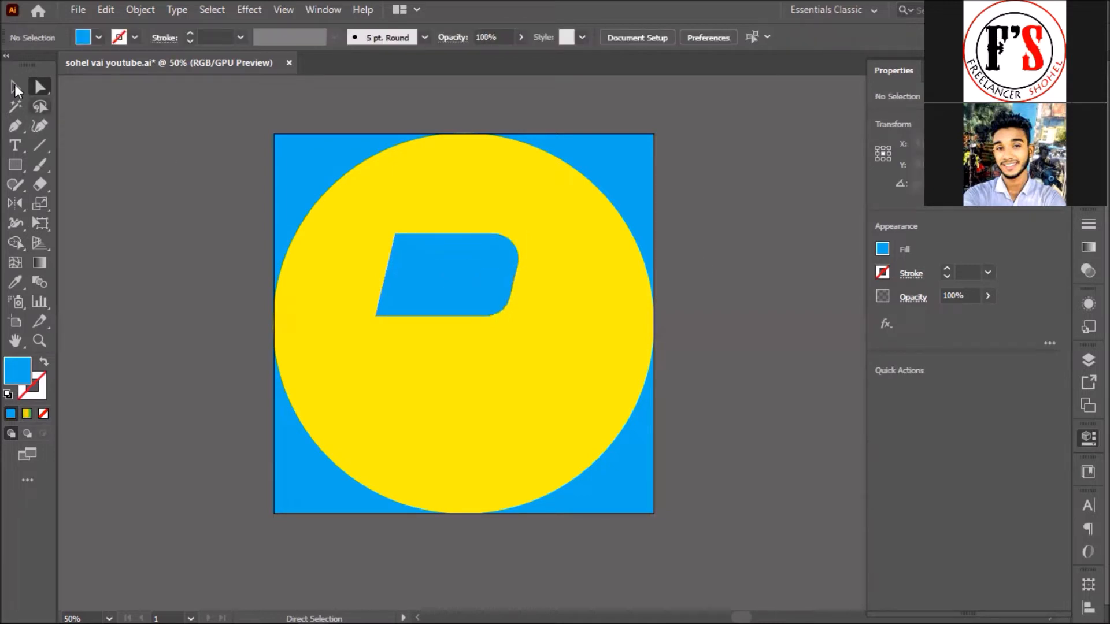
Step: Turn the slanted shape into a blue outline, trying 18 pt then 80 pt stroke weights
key("v")
left_click(428, 285)
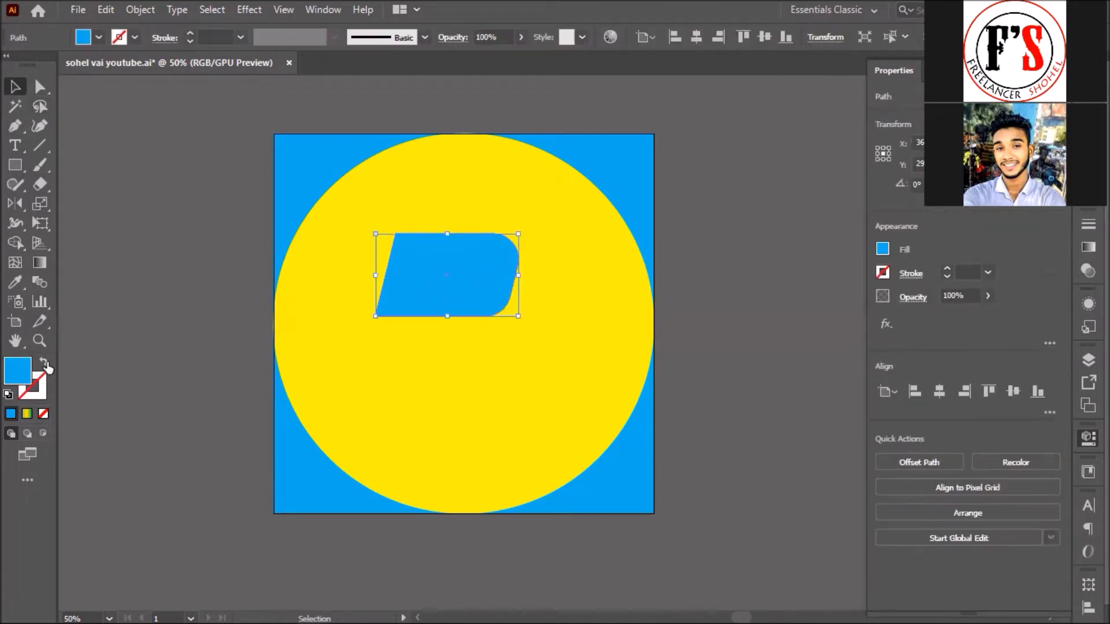
key("shift+x")
left_click(239, 37)
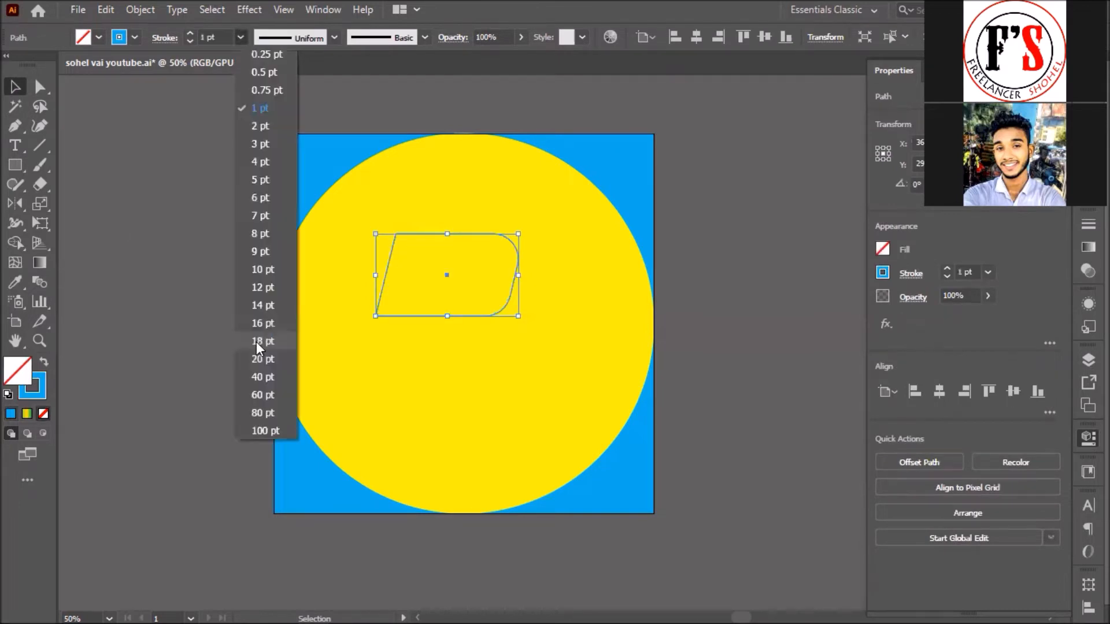
left_click(255, 341)
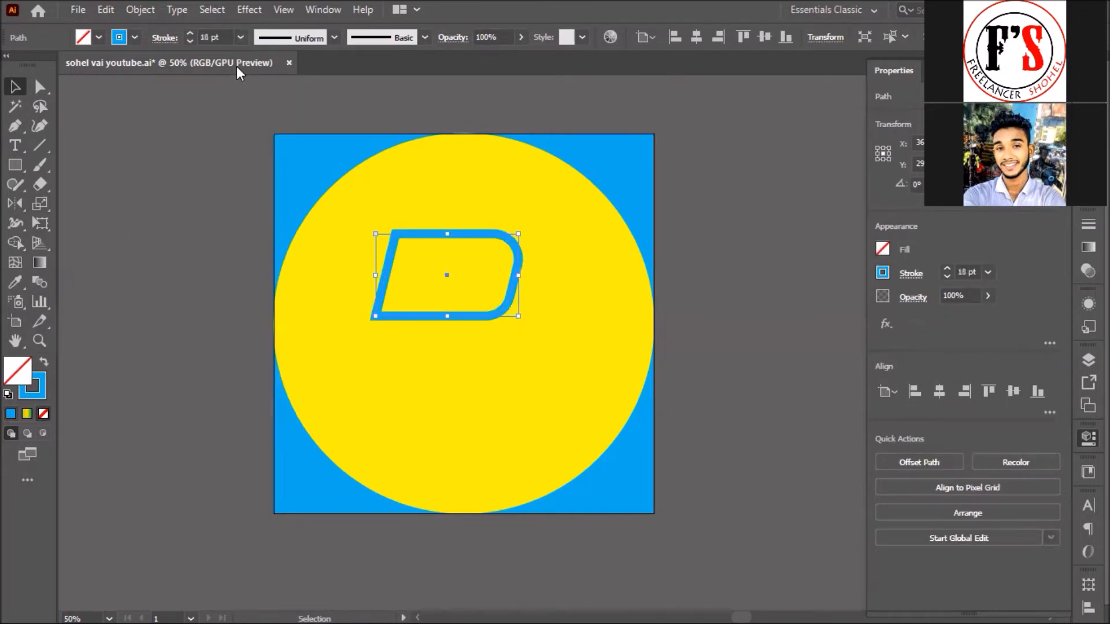
left_click(240, 37)
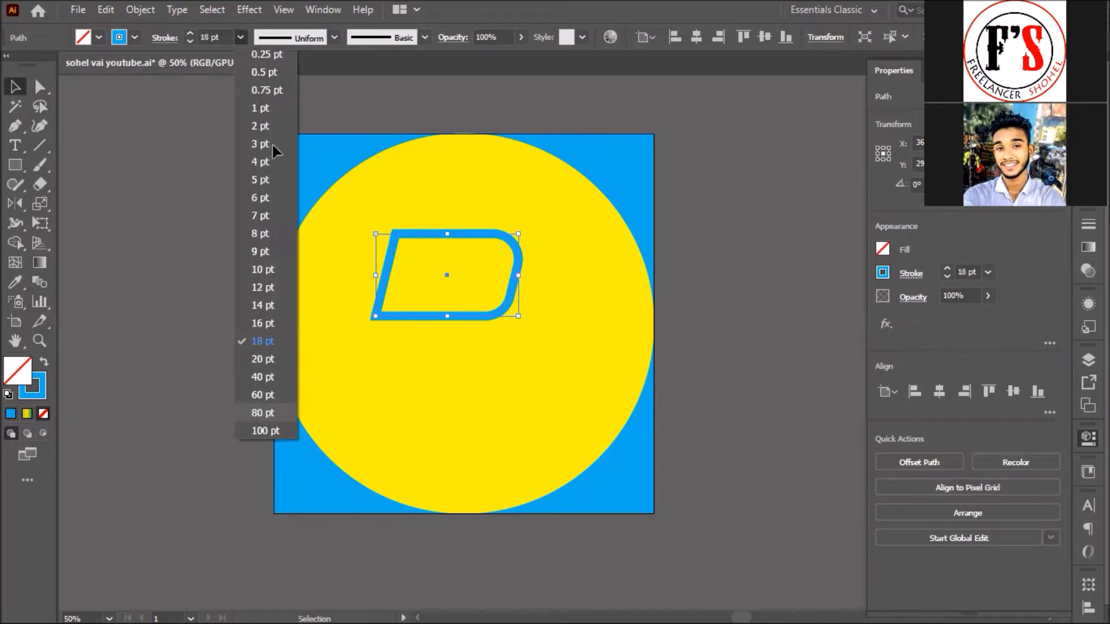
left_click(262, 412)
Step: Reduce the D outline's stroke weight to 48 pt and reselect it
left_click(239, 36)
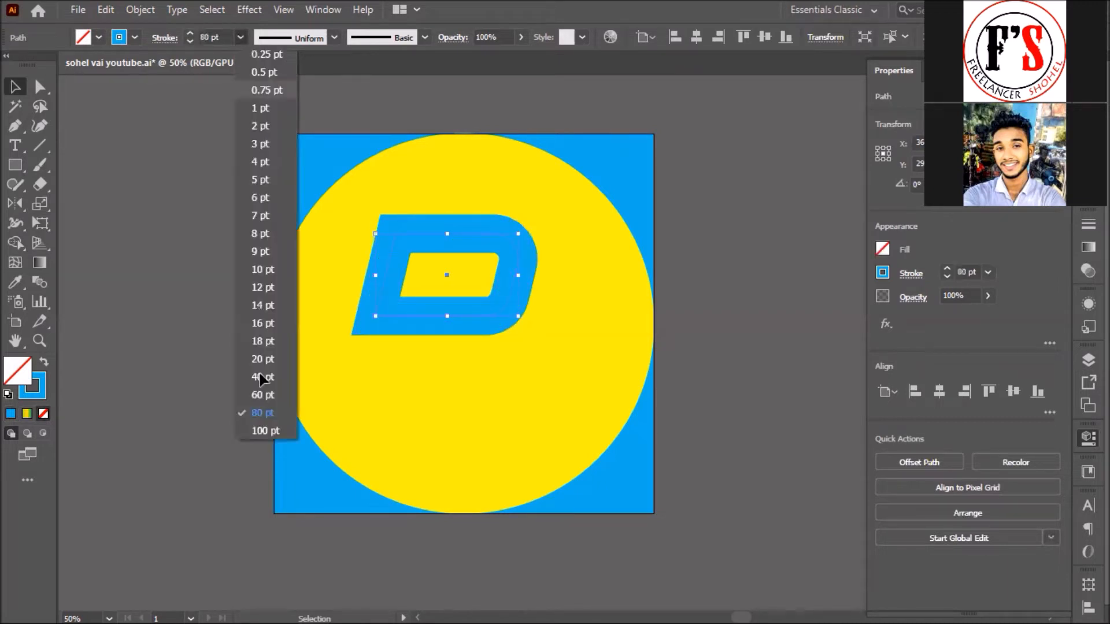
left_click(262, 405)
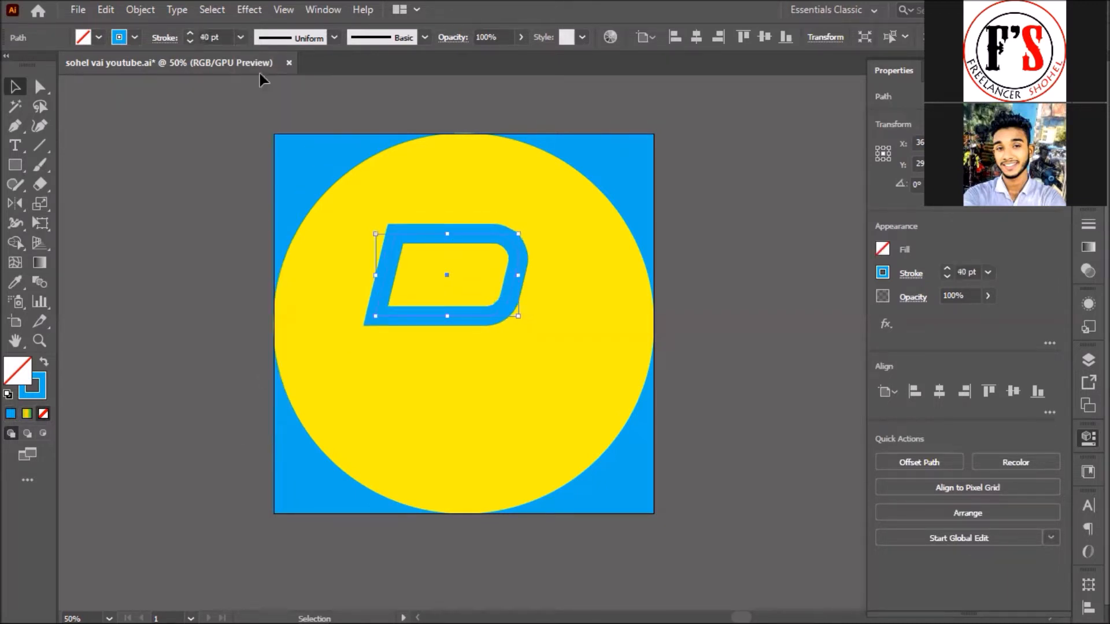
left_click(230, 40)
key("Up")
key("Up")
key("Up")
key("Up")
key("Up")
key("Up")
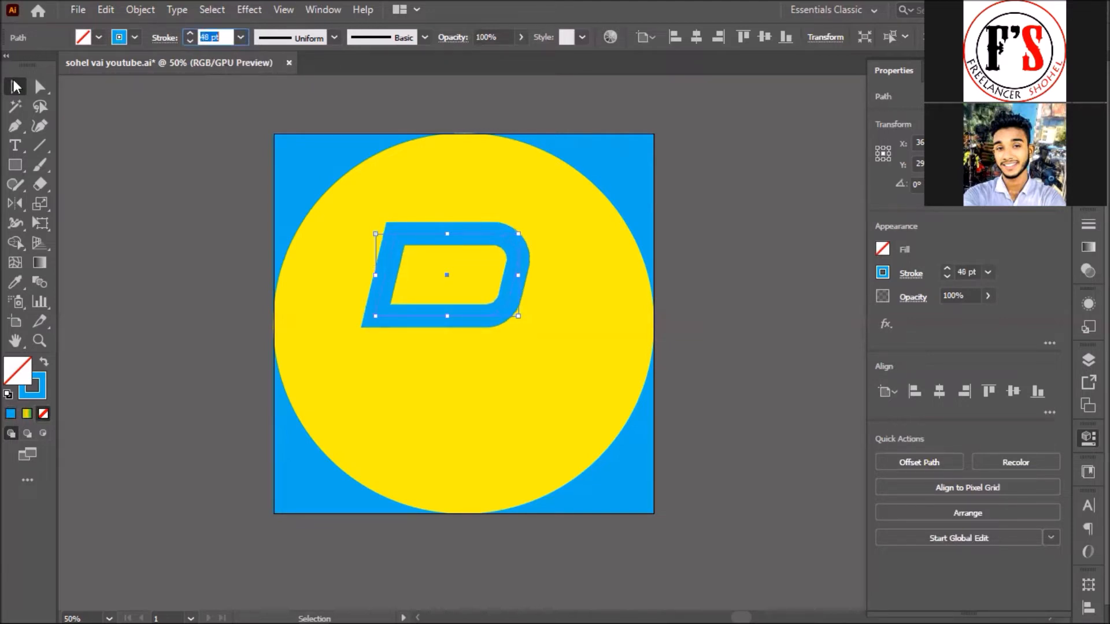
left_click(448, 254)
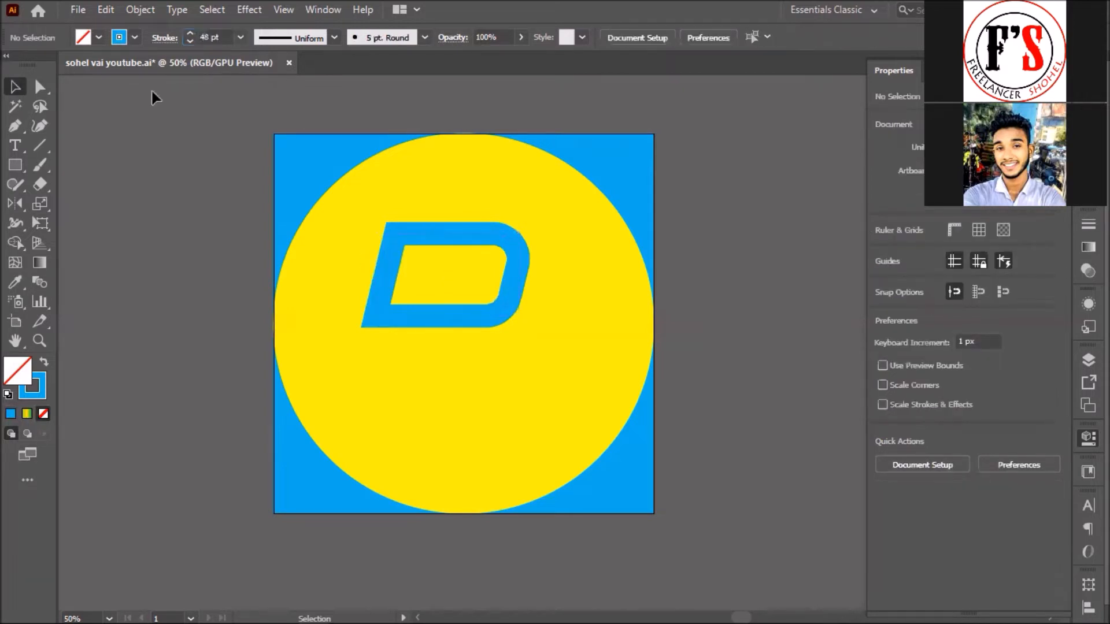
key("ctrl+a")
left_click(134, 9)
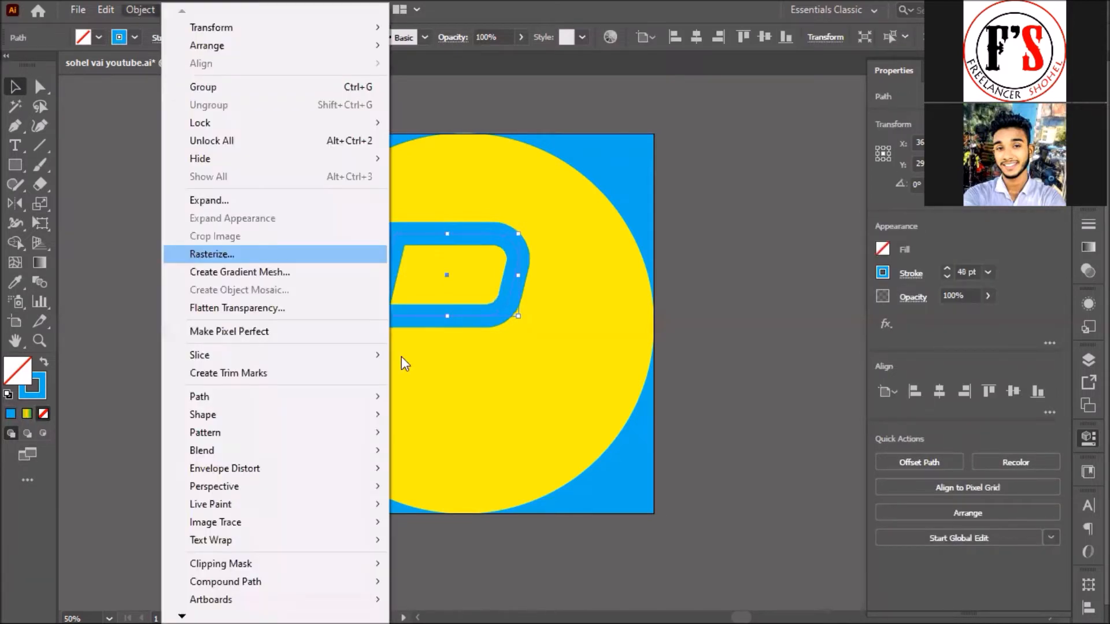
Step: Expand the stroked D outline into a filled shape
left_click(209, 201)
left_click(741, 305)
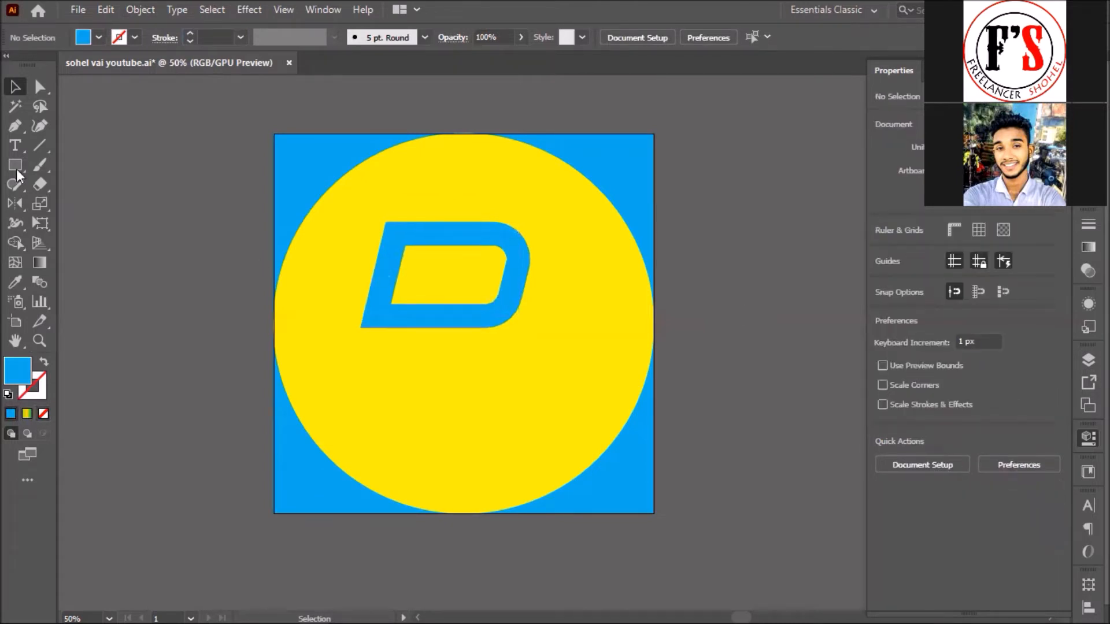
left_click(40, 184)
Step: Draw a blue bar about 48 px tall and move it into the middle of the D's opening
key("m")
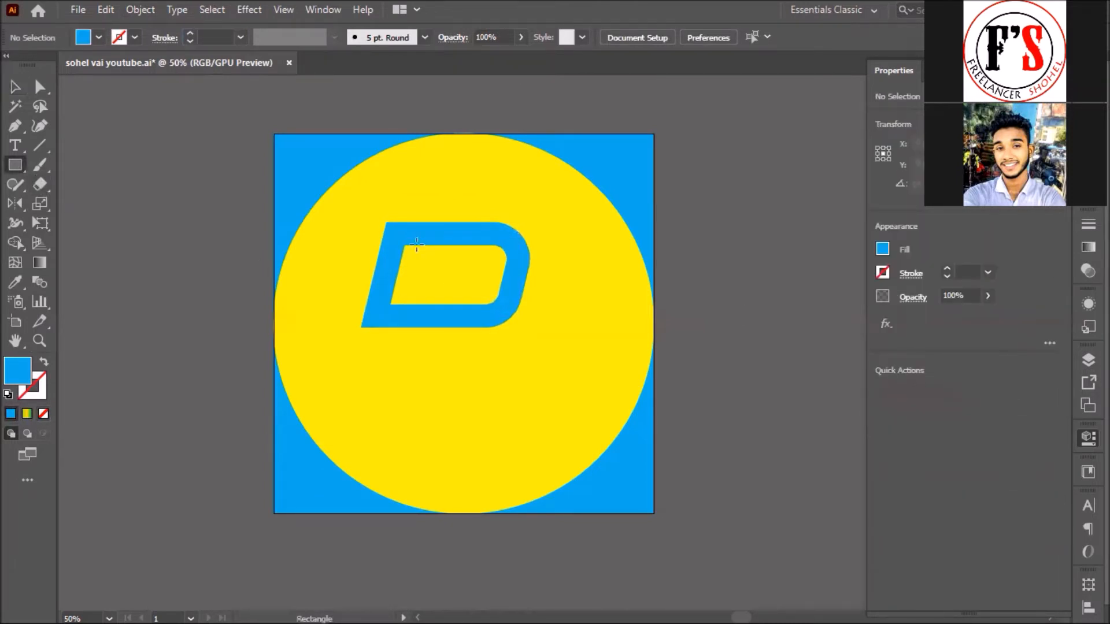
left_click_drag(416, 245, 483, 222)
key("v")
left_click_drag(448, 265, 417, 284)
left_click(41, 86)
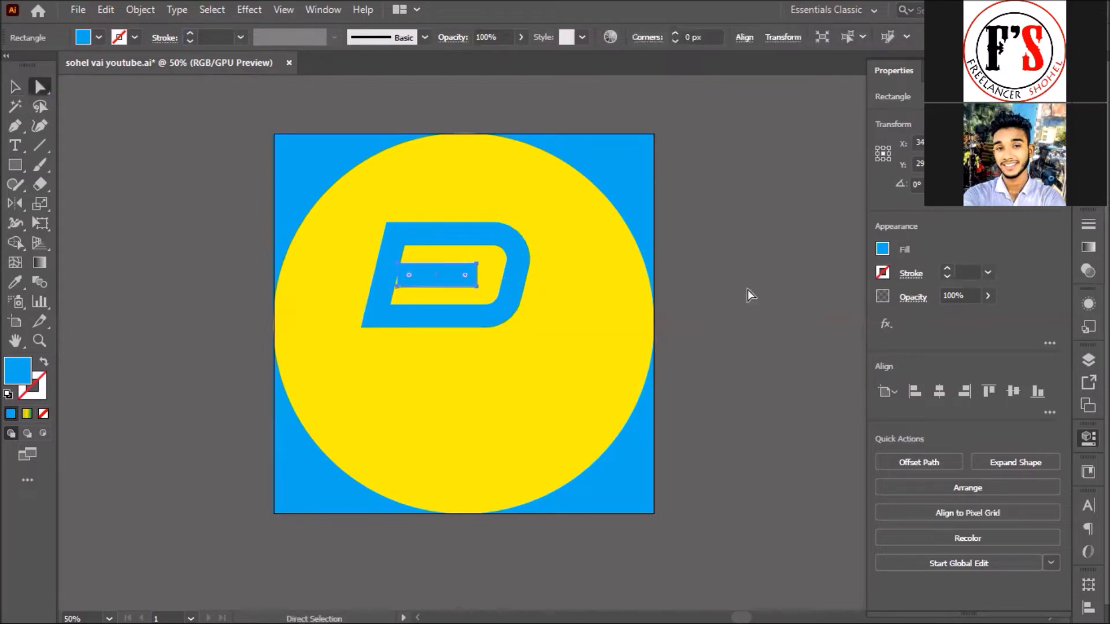
left_click(474, 291)
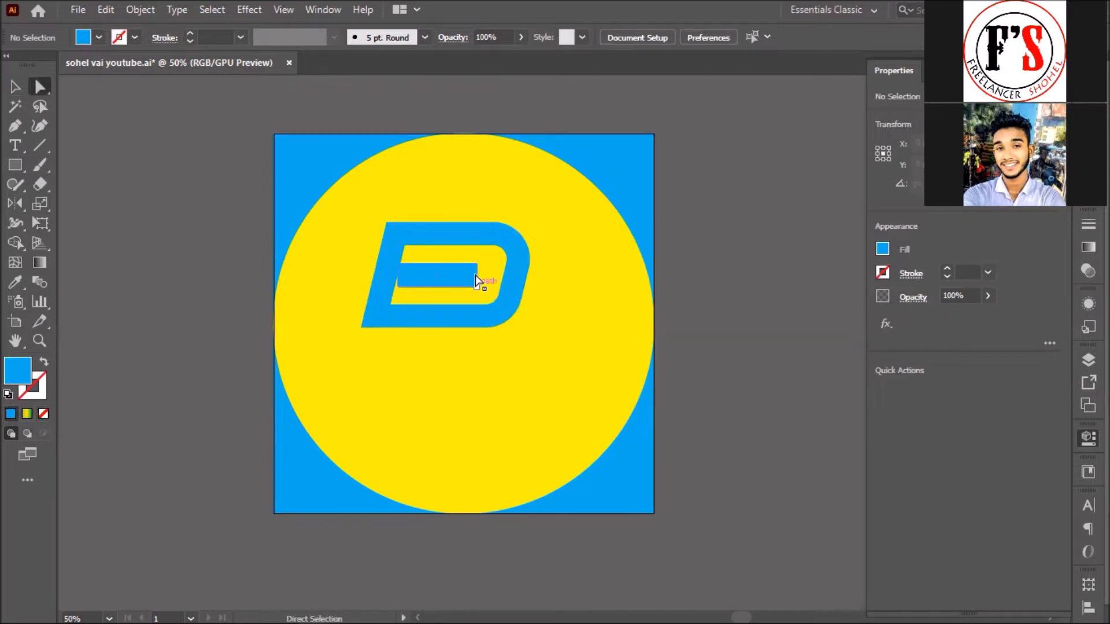
Step: Round the inner bar's right end to a 24 px radius
left_click(477, 265, "shift")
left_click_drag(466, 276, 435, 276)
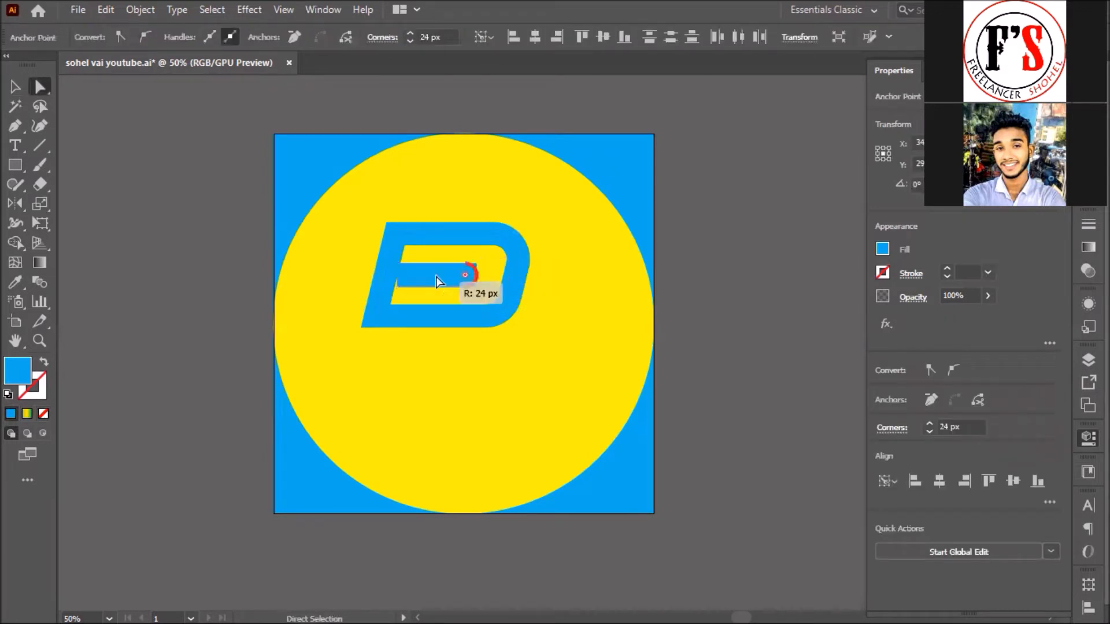
left_click(718, 263)
Step: Narrow the bar from its left edge to about 182 px wide
key("v")
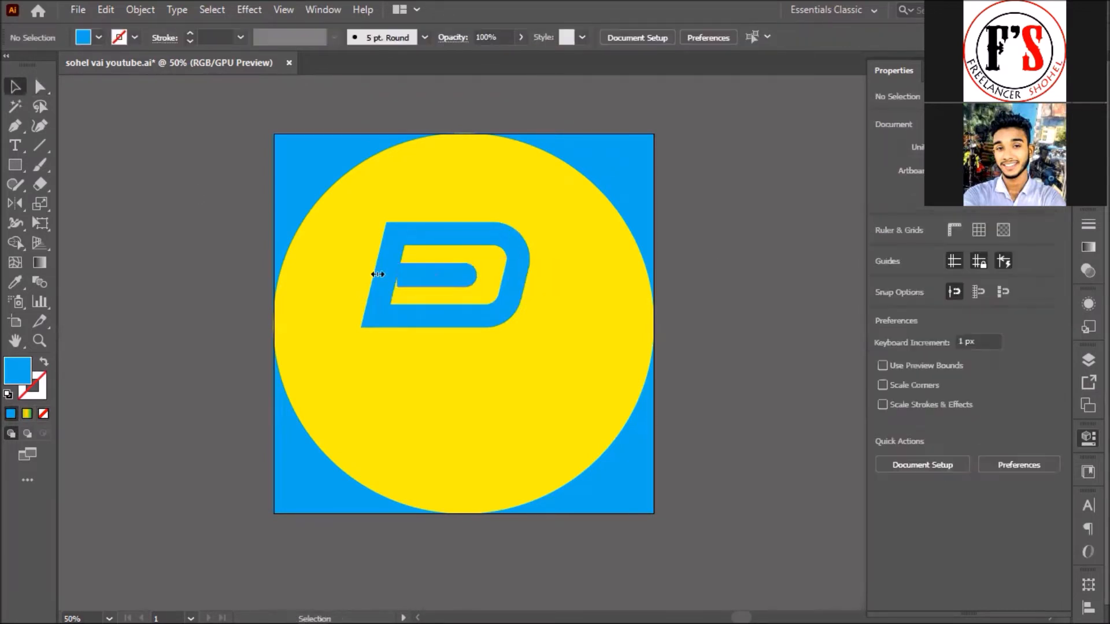
left_click(378, 274)
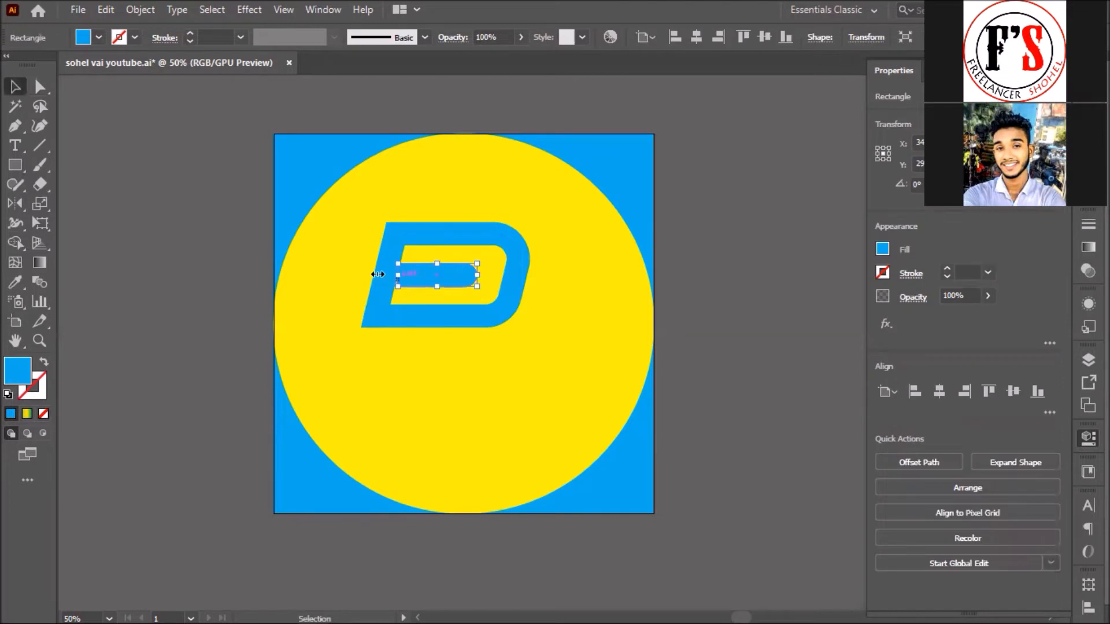
left_click_drag(377, 274, 379, 274)
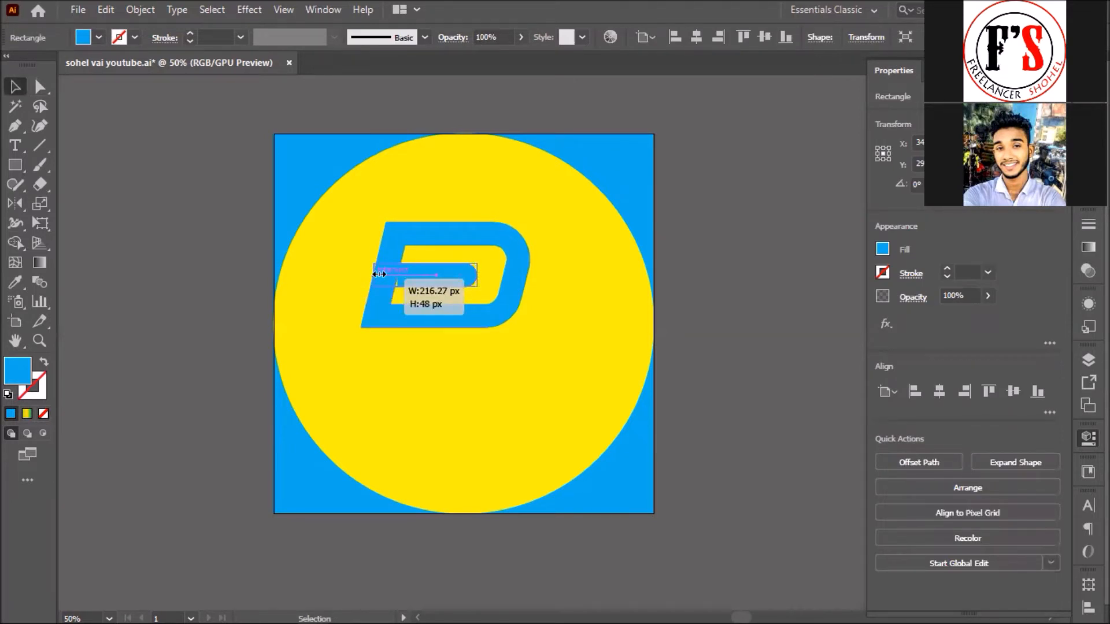
left_click_drag(379, 274, 387, 274)
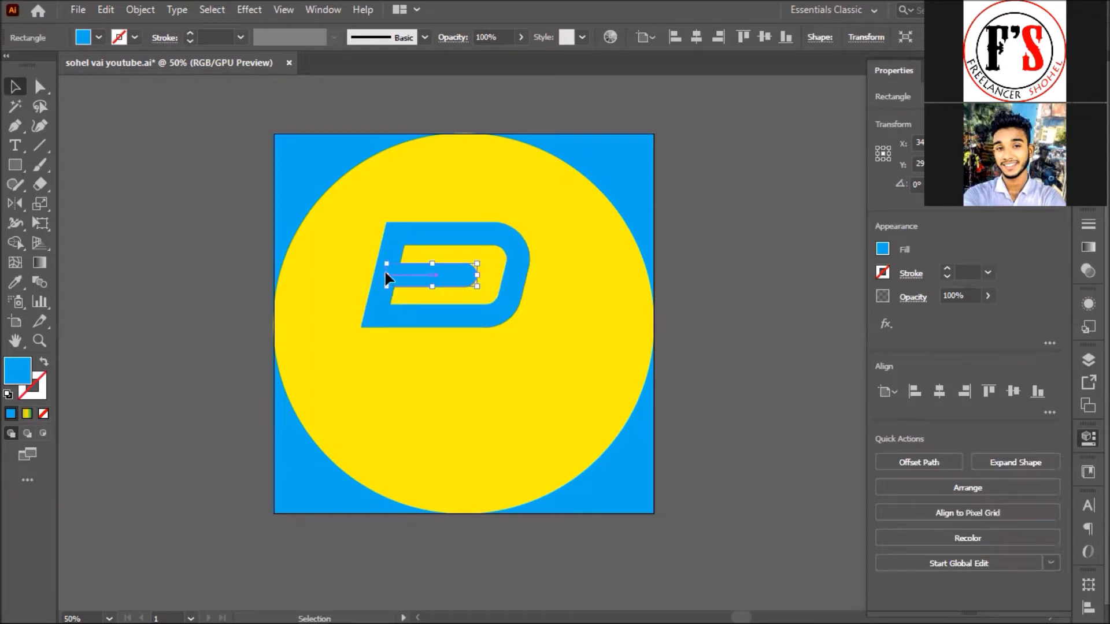
left_click(134, 173)
left_click(16, 167)
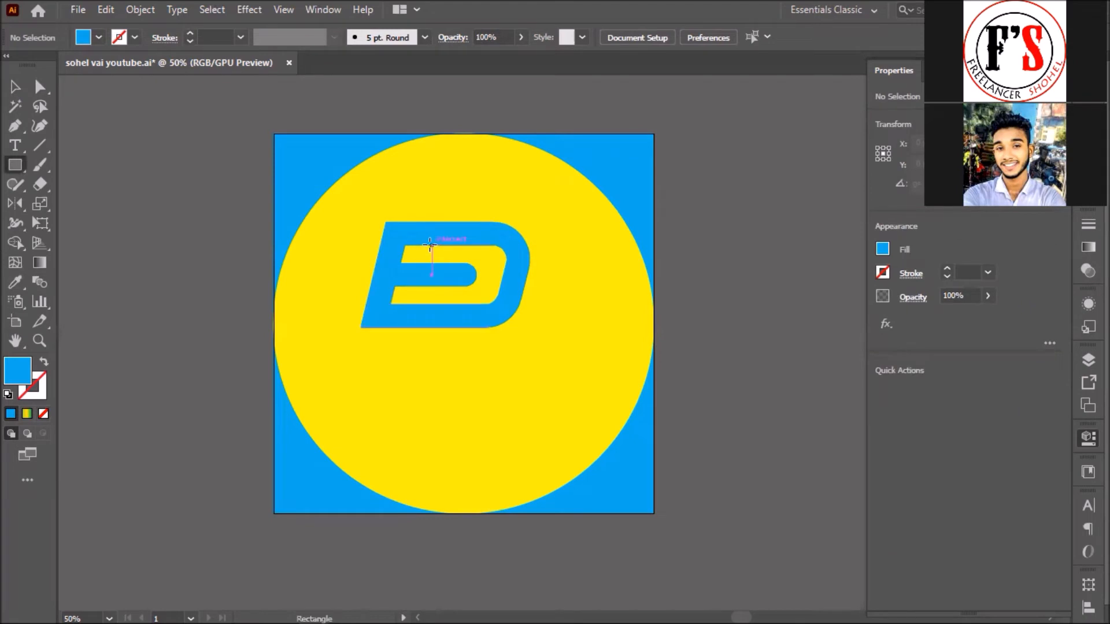
Step: Subtract a helper rectangle from the D's left stem with Shape Builder, leaving three joined bars
left_click_drag(432, 246, 315, 304)
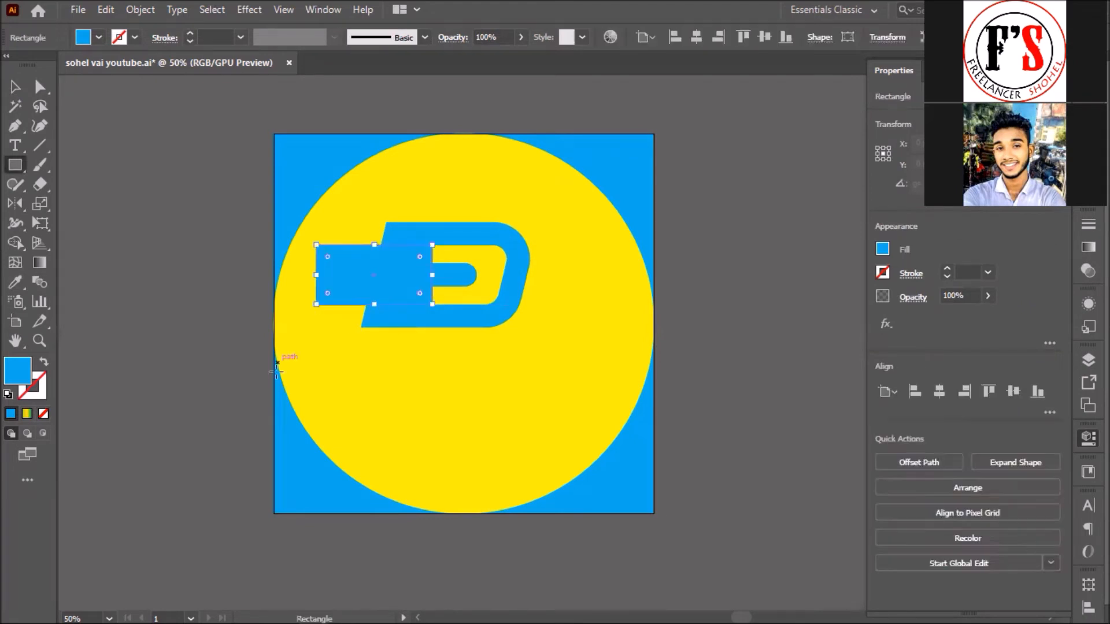
left_click(15, 88)
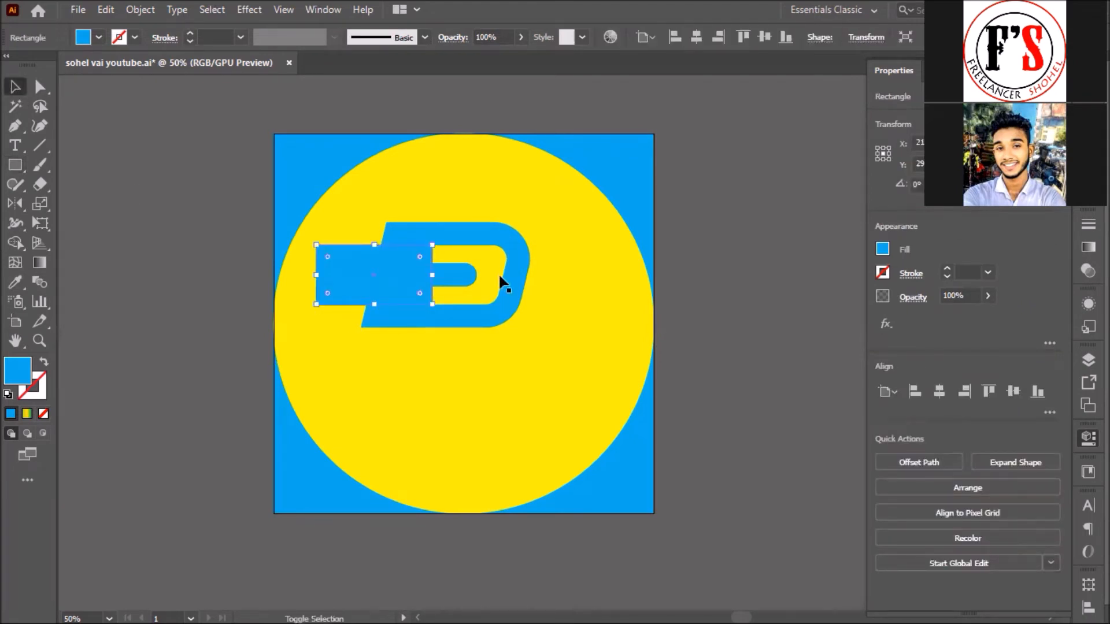
key("ctrl+a")
left_click(15, 243)
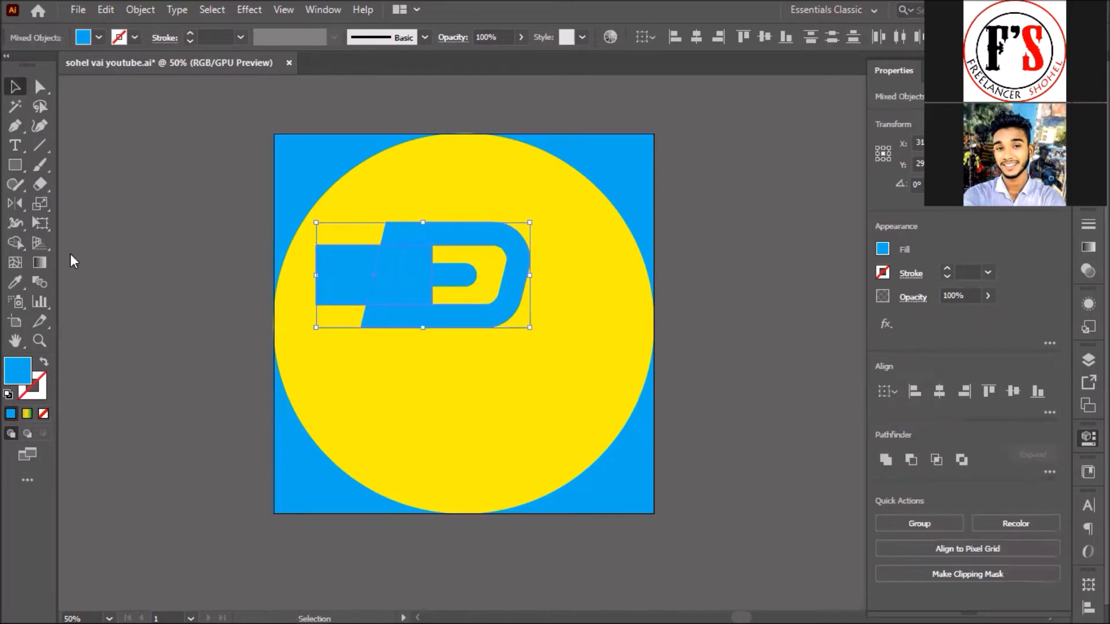
left_click_drag(408, 269, 421, 269)
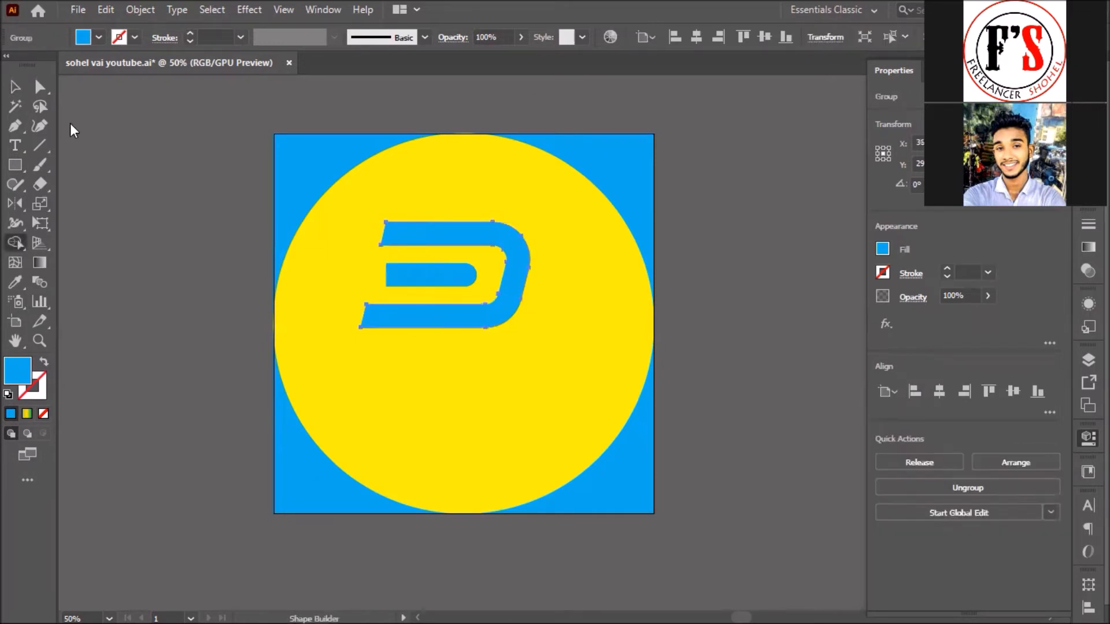
key("v")
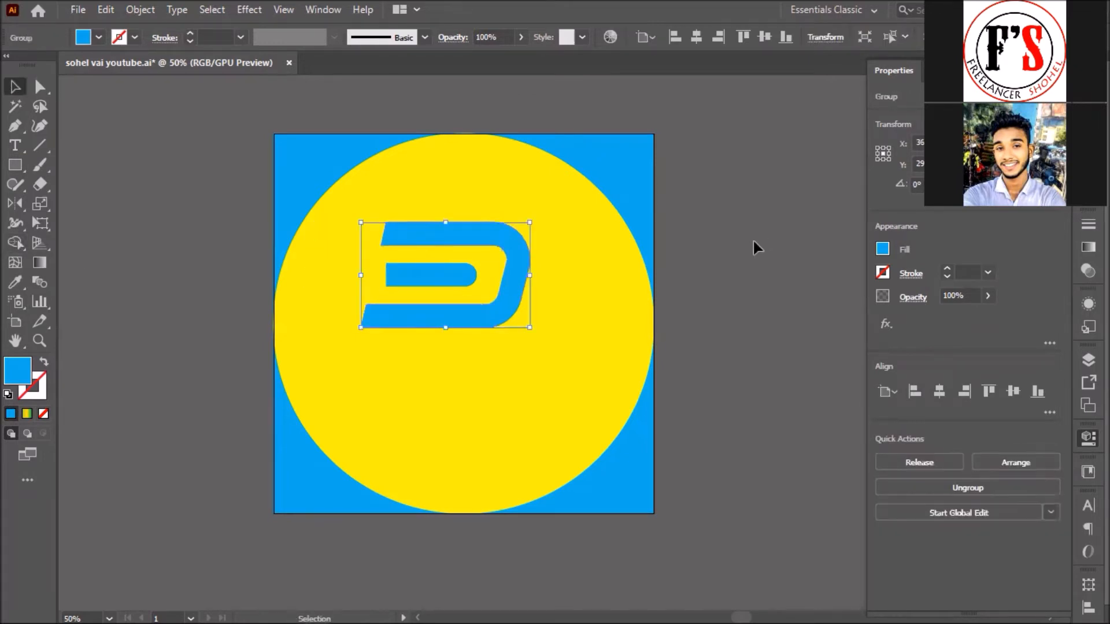
left_click(754, 241)
Step: Round the inner bar's left end and the D's bottom-left inner corner
left_click(39, 89)
left_click(386, 264)
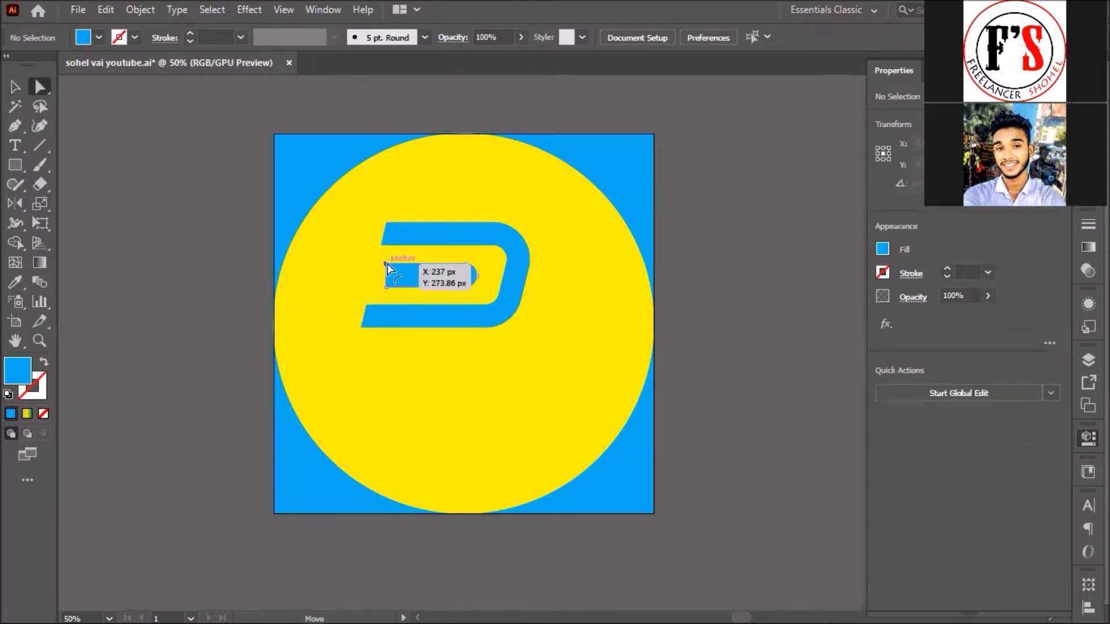
left_click_drag(405, 284, 403, 283)
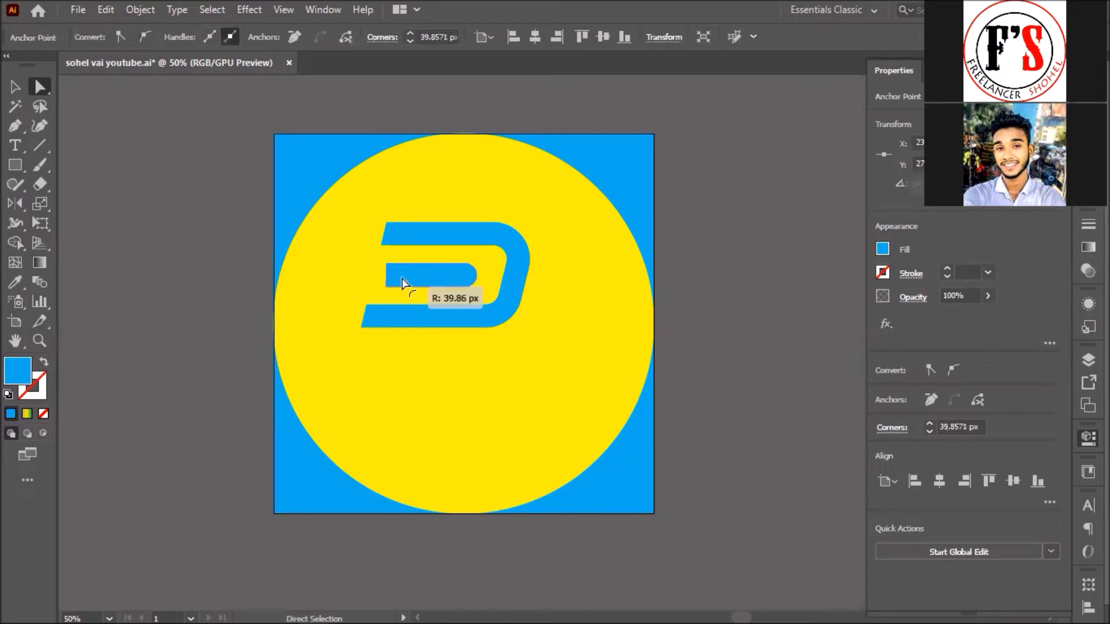
left_click(365, 305)
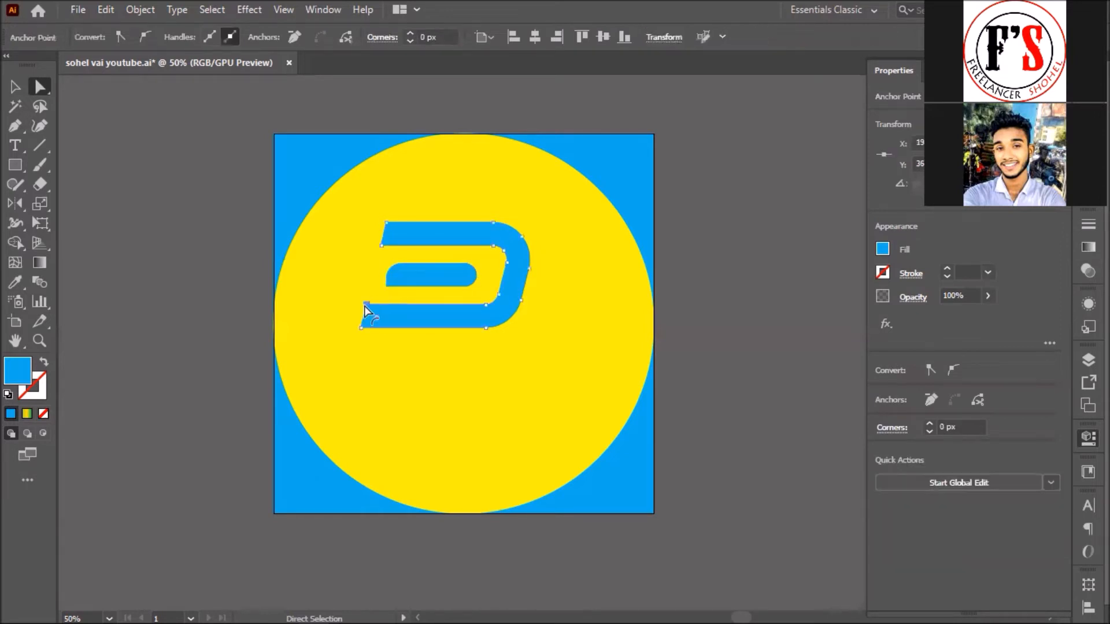
left_click_drag(373, 316, 728, 274)
left_click(729, 275)
key("v")
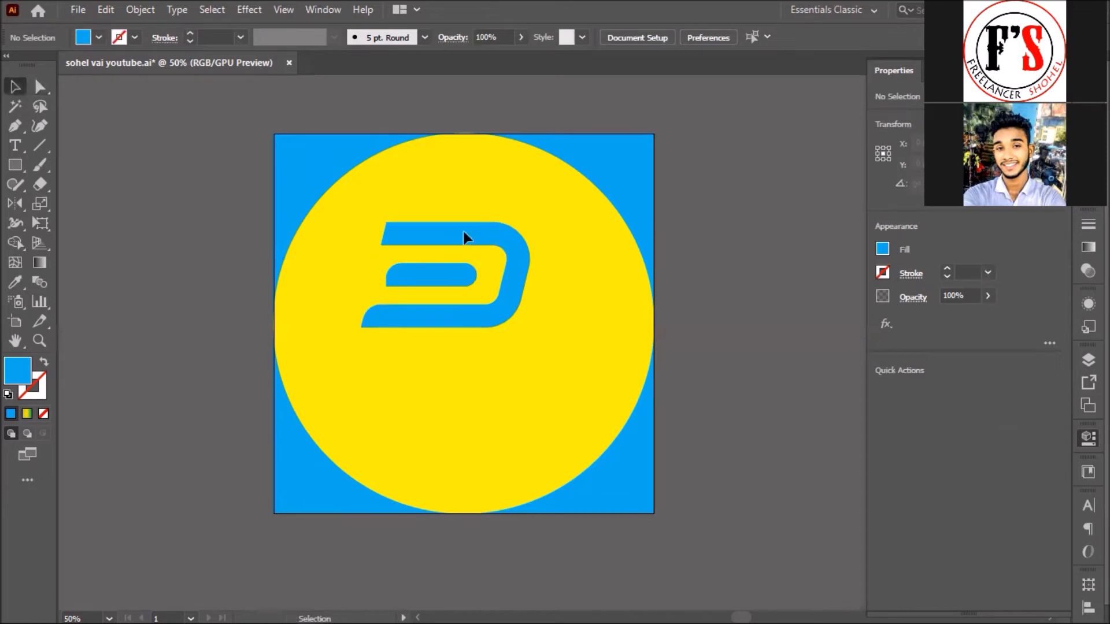
Step: Shorten the three bars by nudging their left-end anchors to the right
left_click(41, 87)
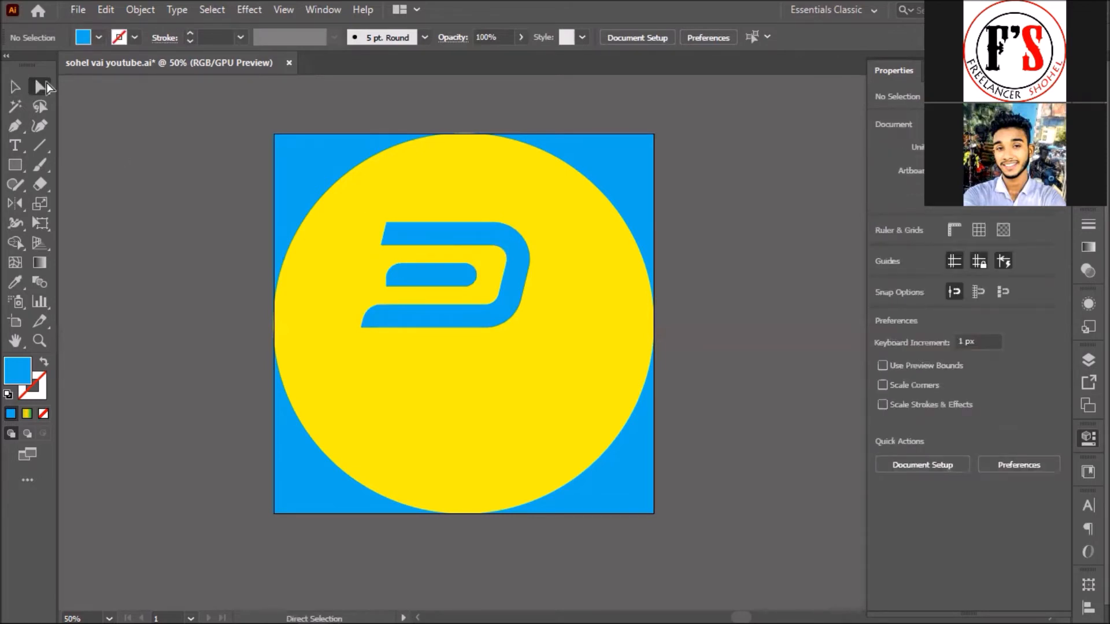
left_click_drag(352, 211, 414, 358)
key("Right")
key("Right")
key("Right")
key("Right")
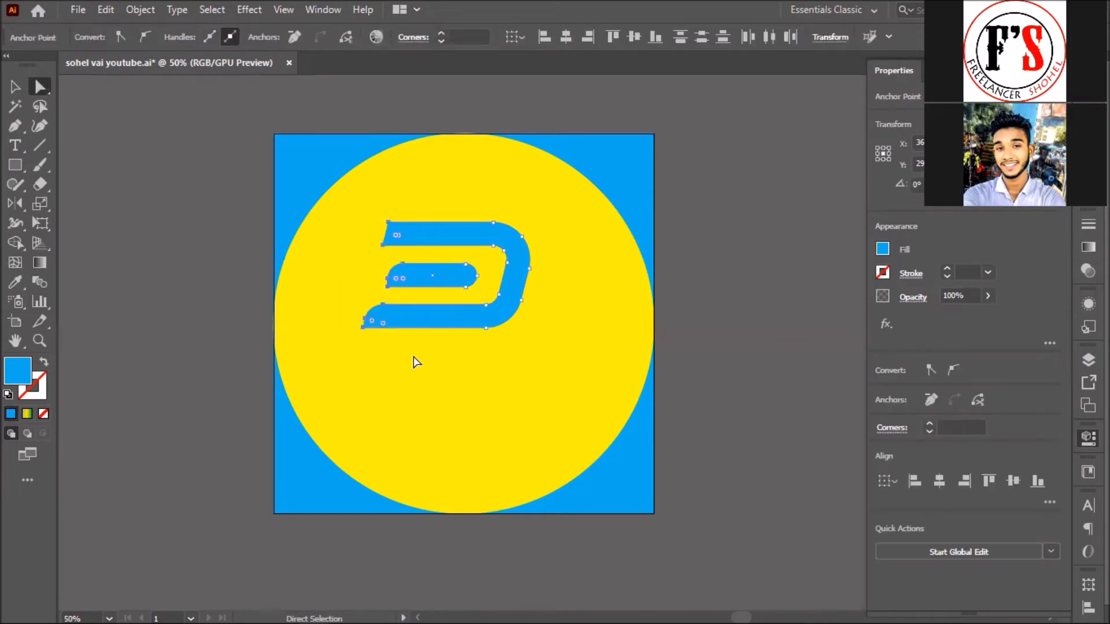
key("shift+Right")
key("shift+Right")
key("shift+Right")
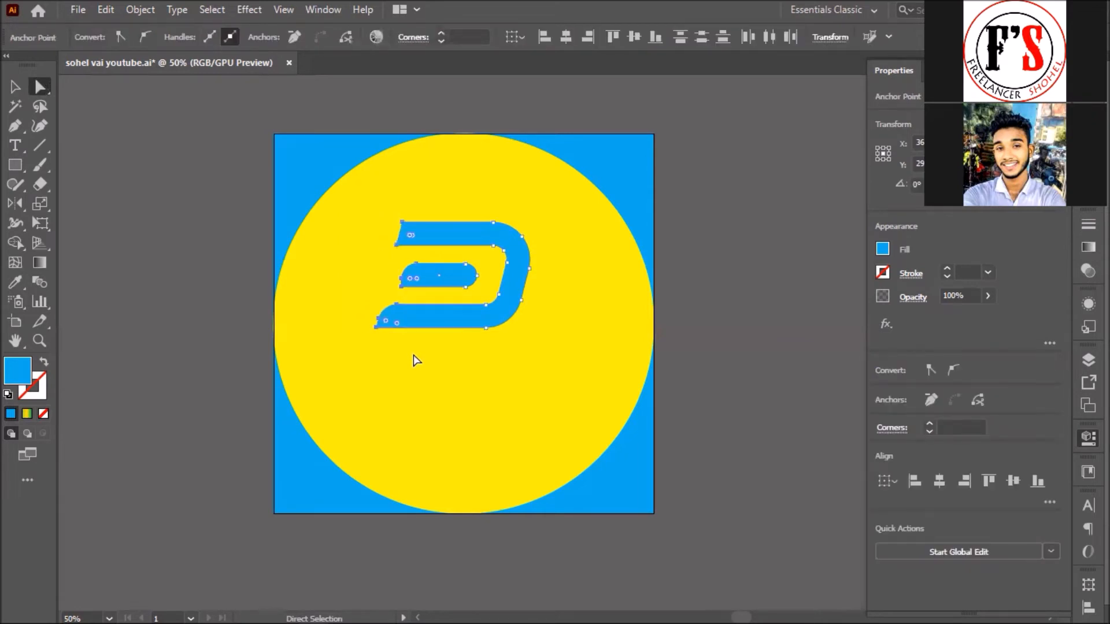
left_click(720, 301)
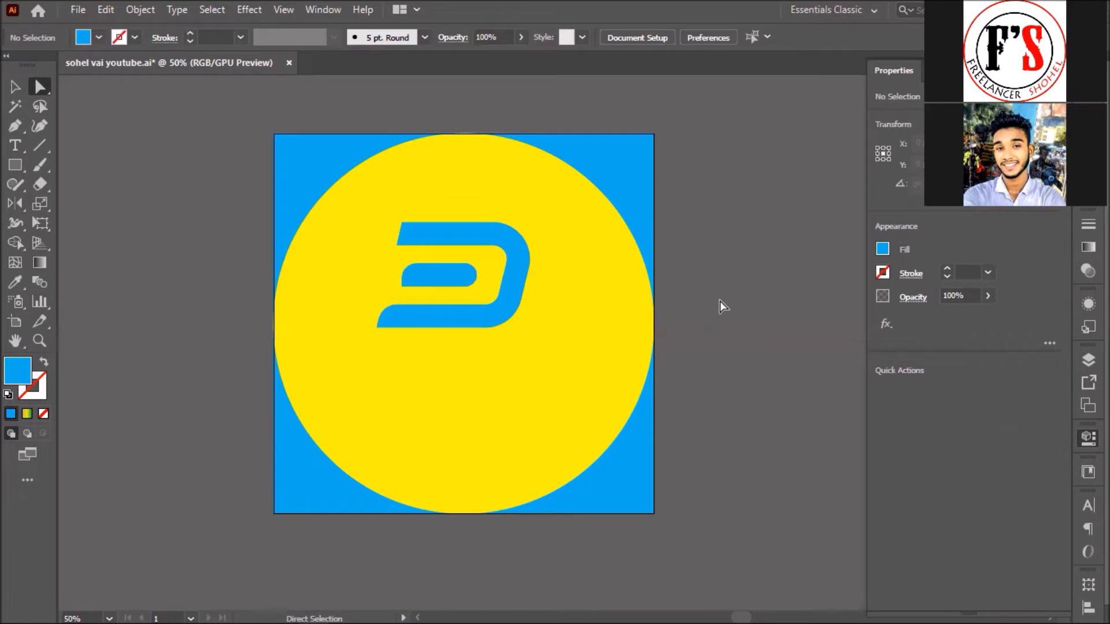
Step: Duplicate the rounded bar below the shape and group both into a P
key("v")
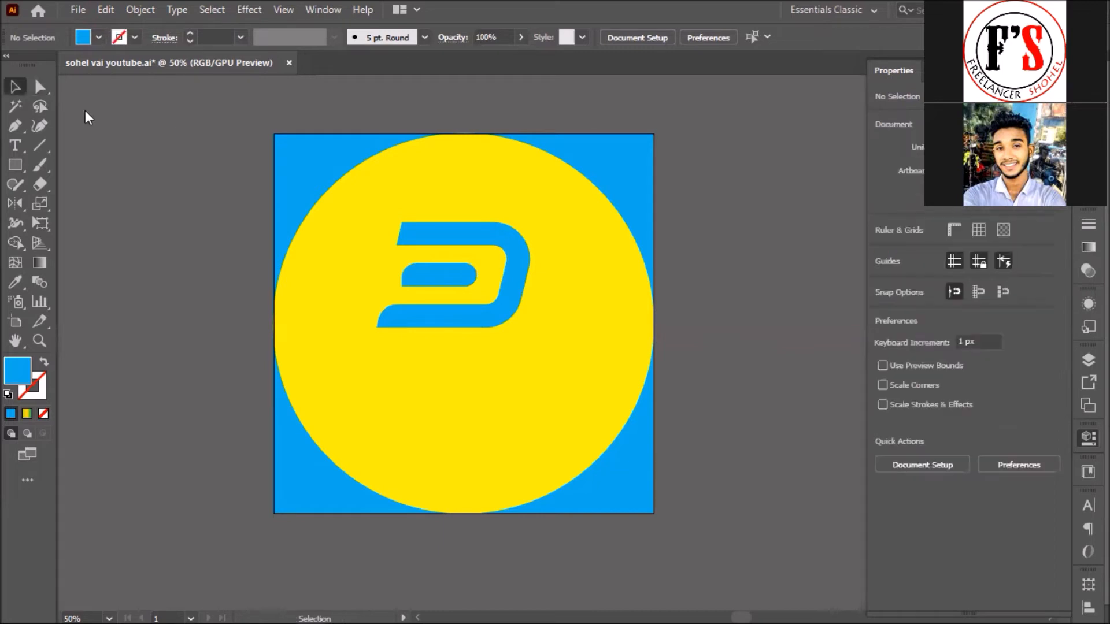
left_click_drag(453, 284, 418, 360)
left_click(751, 293)
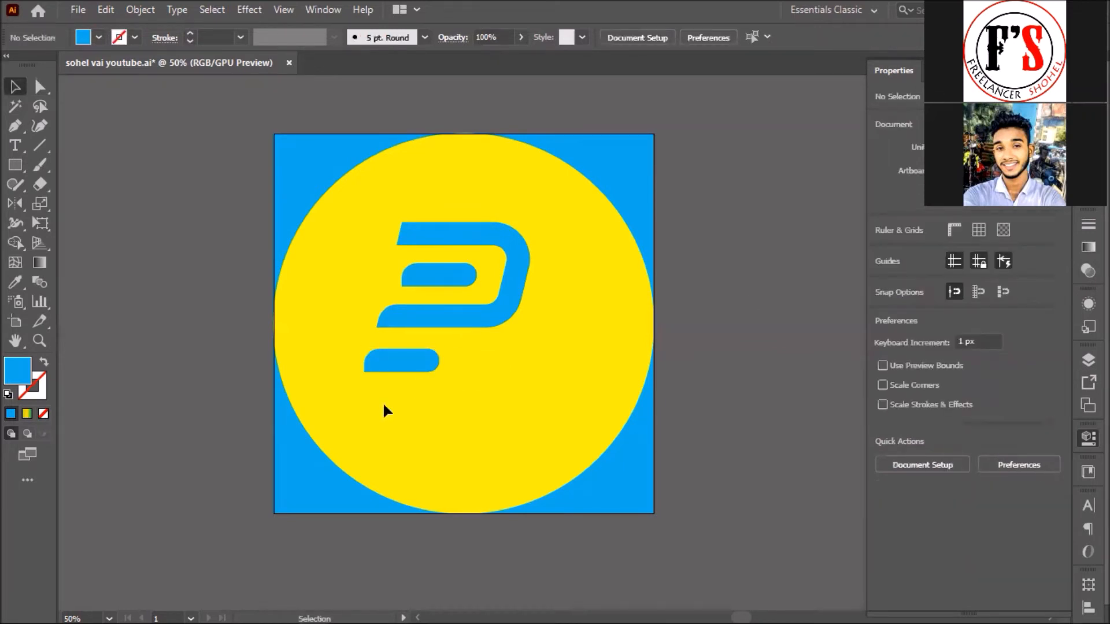
left_click_drag(505, 210, 505, 211)
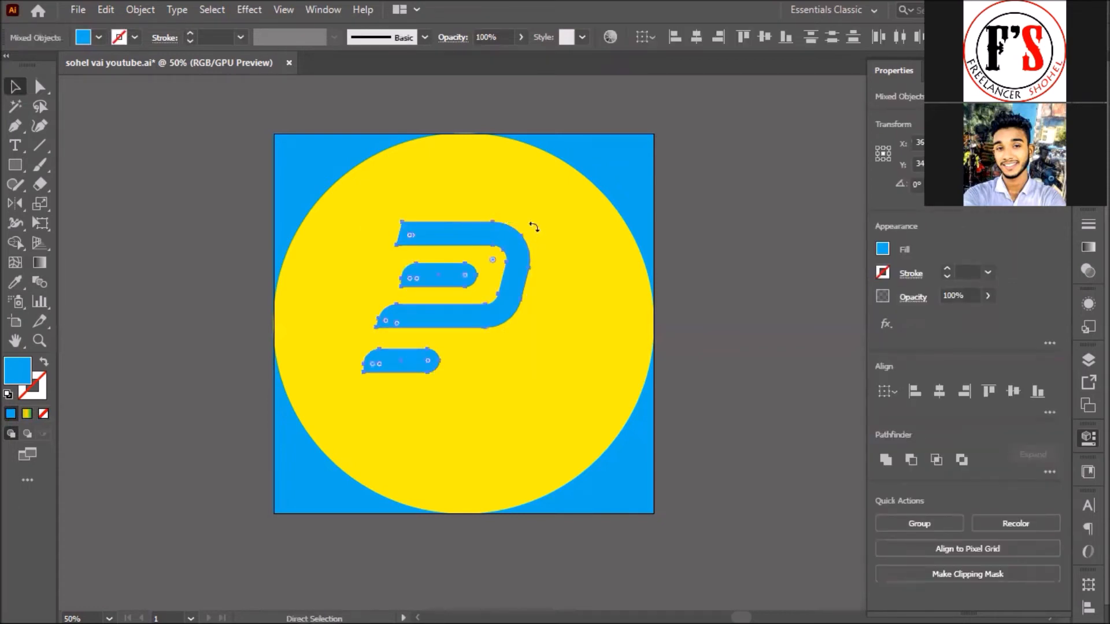
key("ctrl+g")
Step: Enlarge the P mark and centre it in the upper half of the yellow circle
left_click_drag(529, 223, 485, 268)
left_click_drag(425, 301, 363, 293)
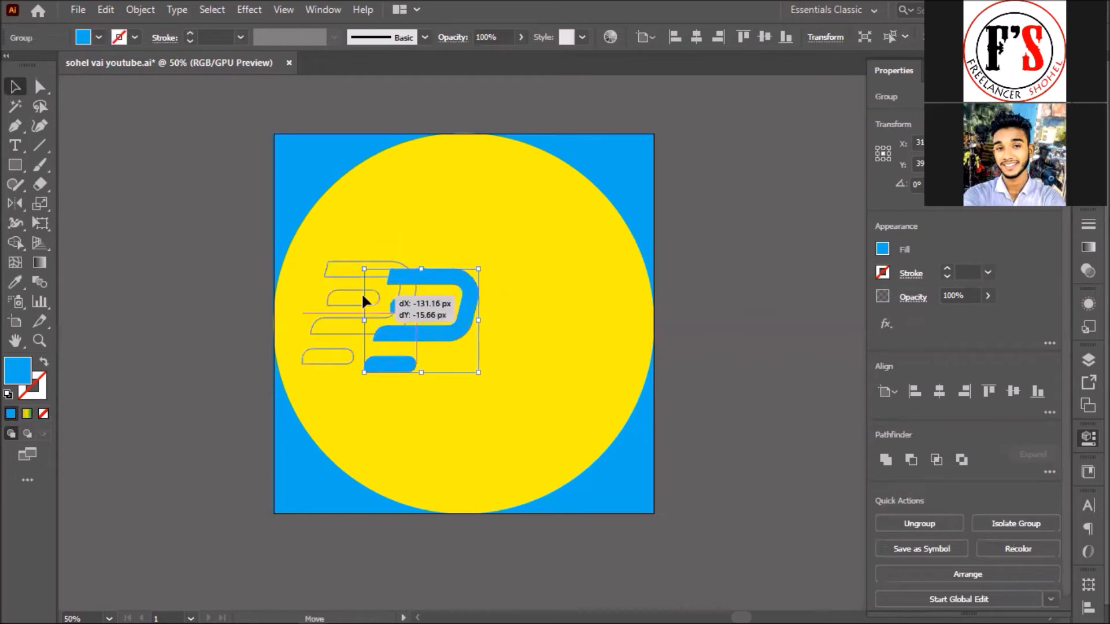
left_click(763, 254)
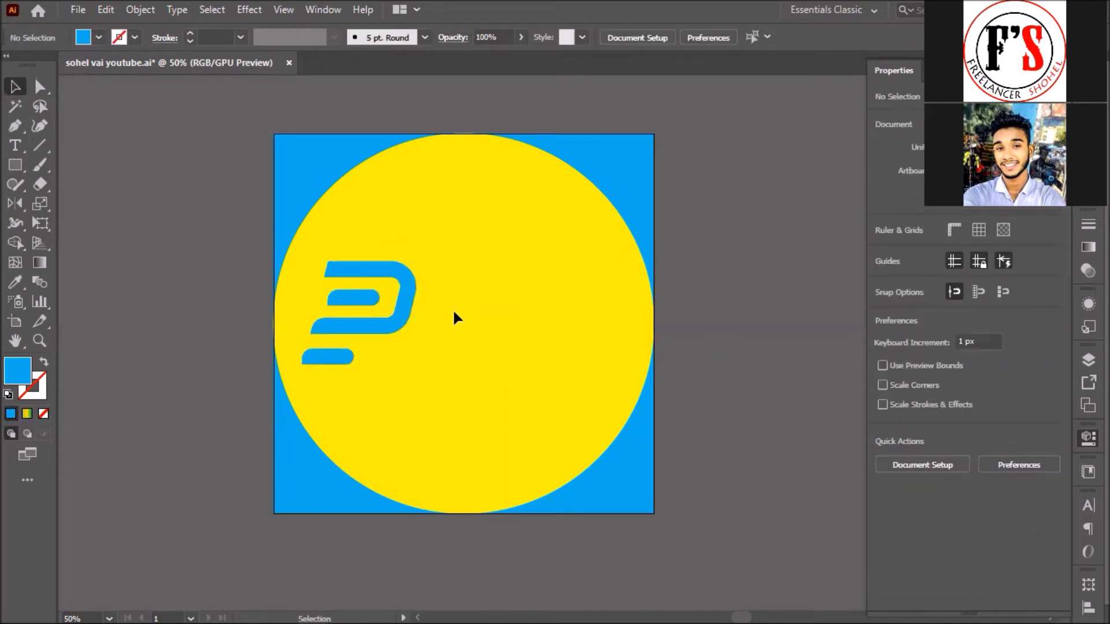
left_click(347, 328)
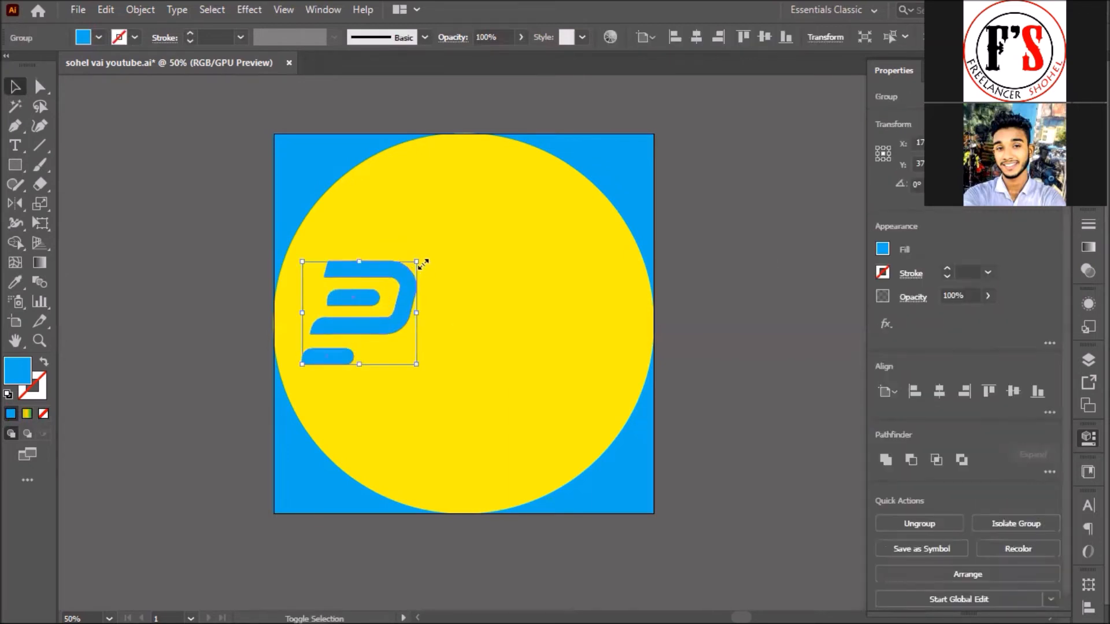
left_click_drag(485, 237, 499, 235)
left_click_drag(396, 272, 482, 254)
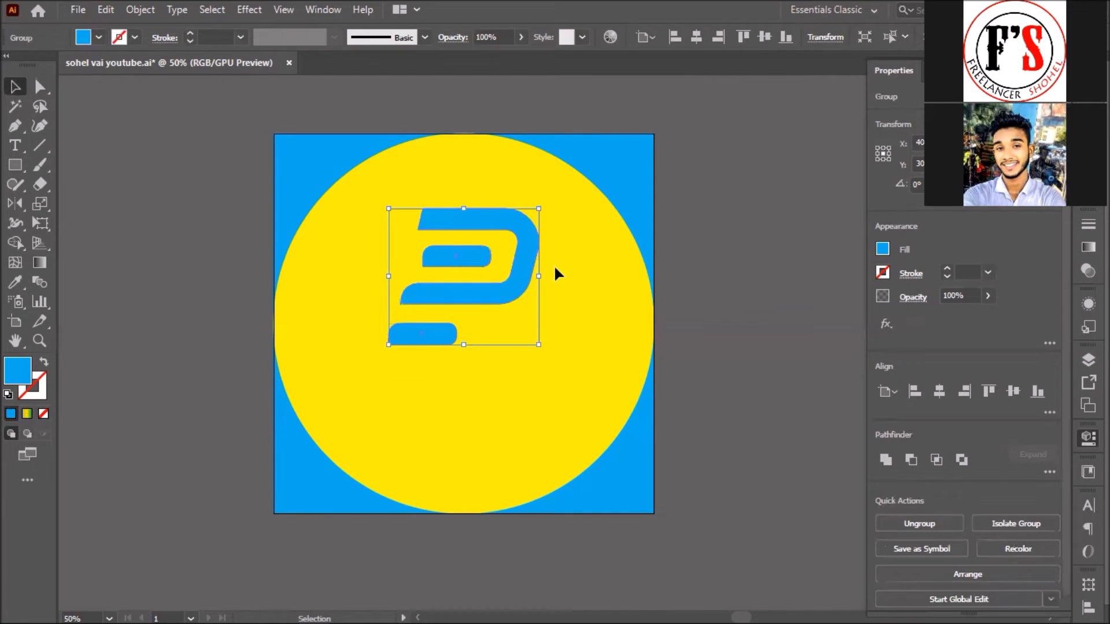
left_click(713, 245)
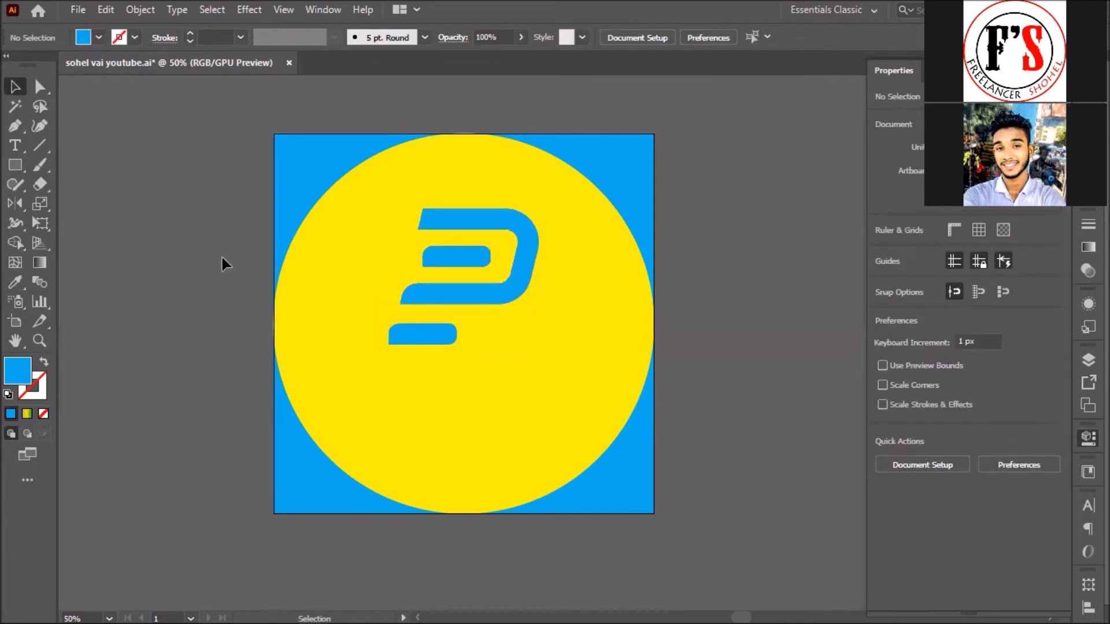
Step: Type the word 'Password' in a new text object below the P mark
left_click(16, 148)
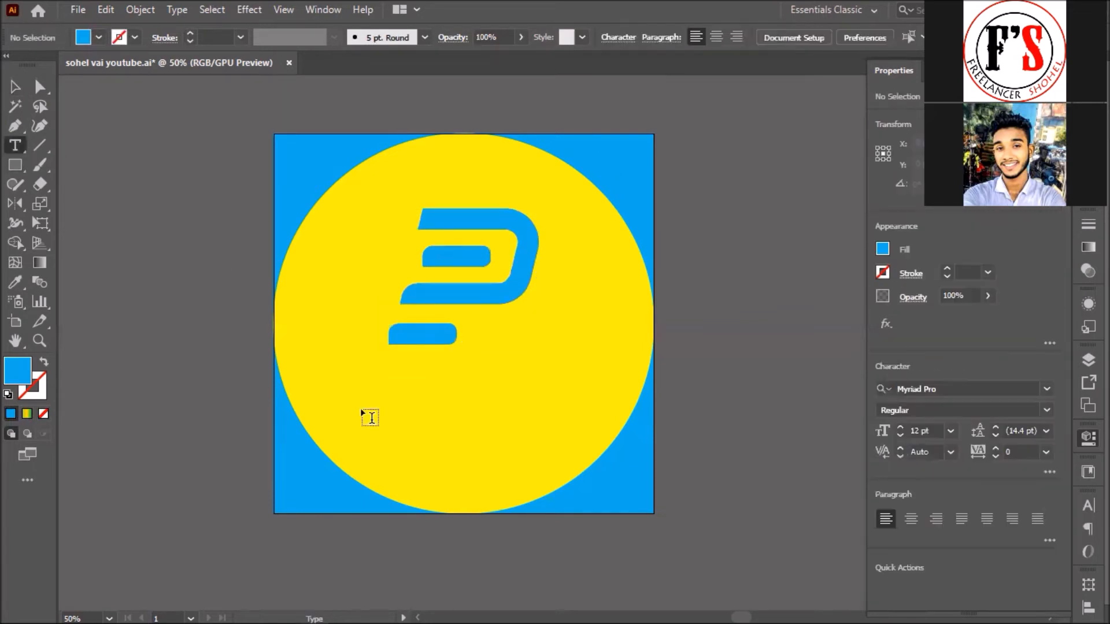
left_click(333, 398)
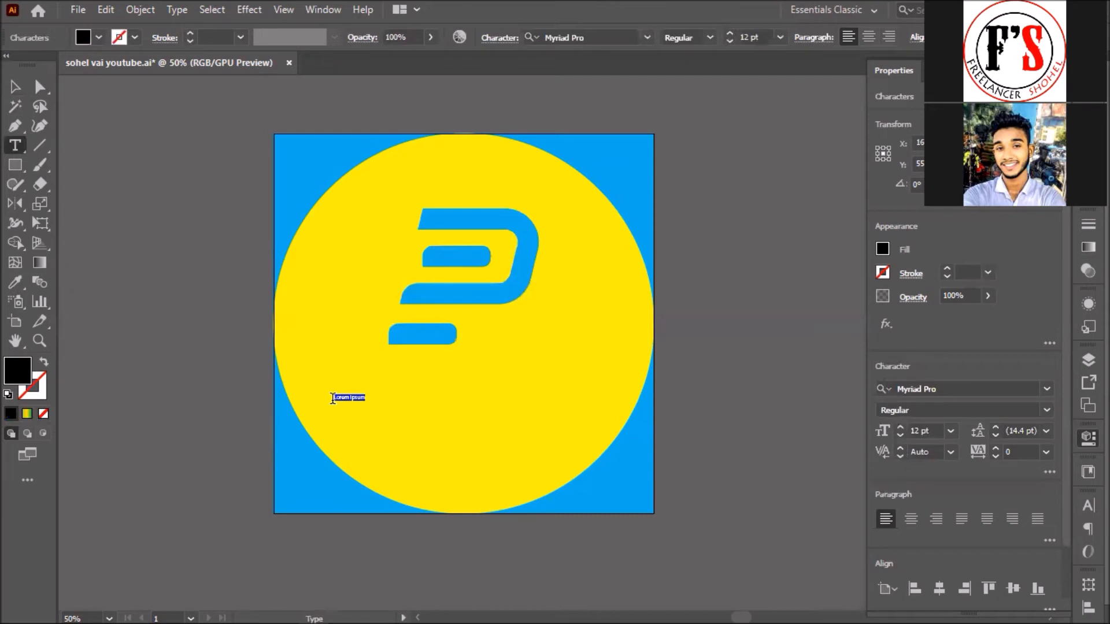
key("BackSpace")
type("Password")
key("Escape")
Step: Enlarge the Password text and position it under the P mark
left_click(15, 87)
left_click_drag(359, 394, 656, 298)
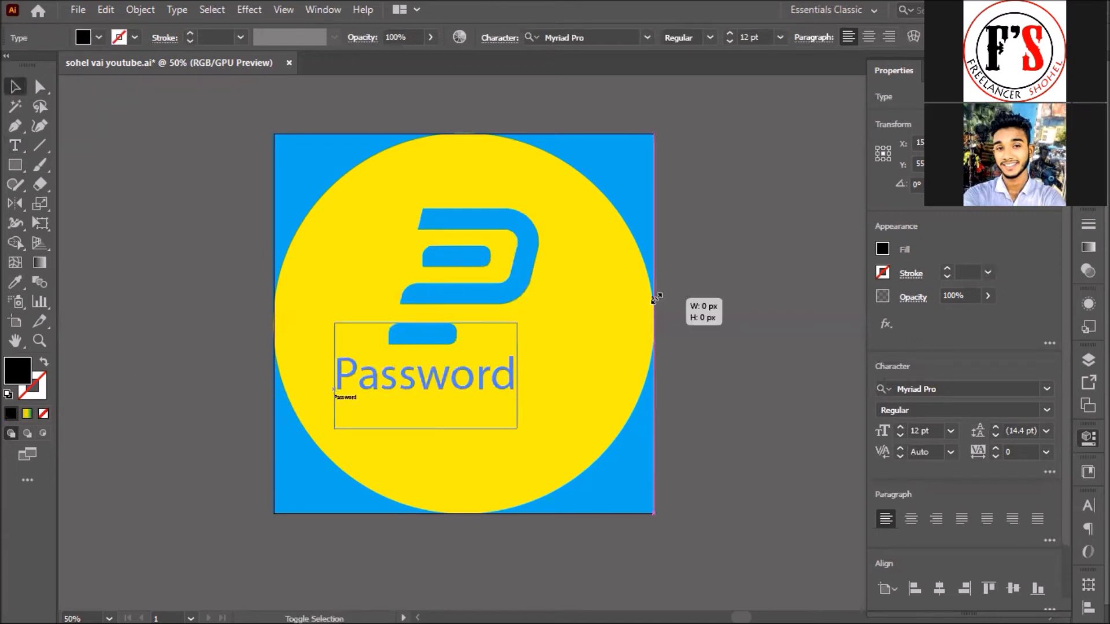
left_click_drag(466, 383, 500, 386)
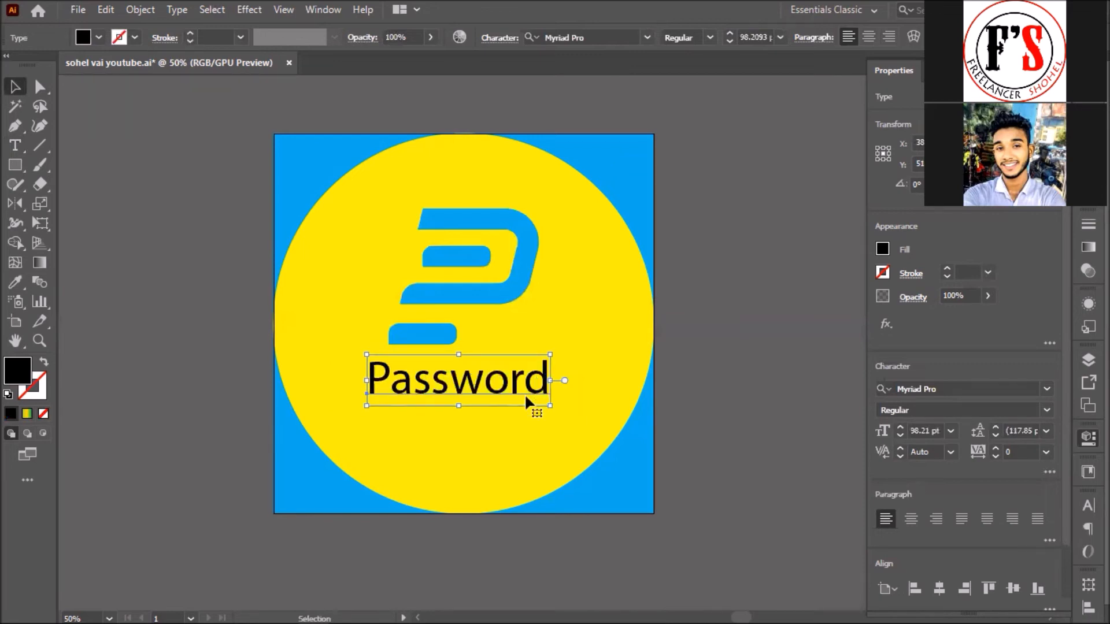
Step: Colour the Password text with the logo's blue using the Eyedropper
key("i")
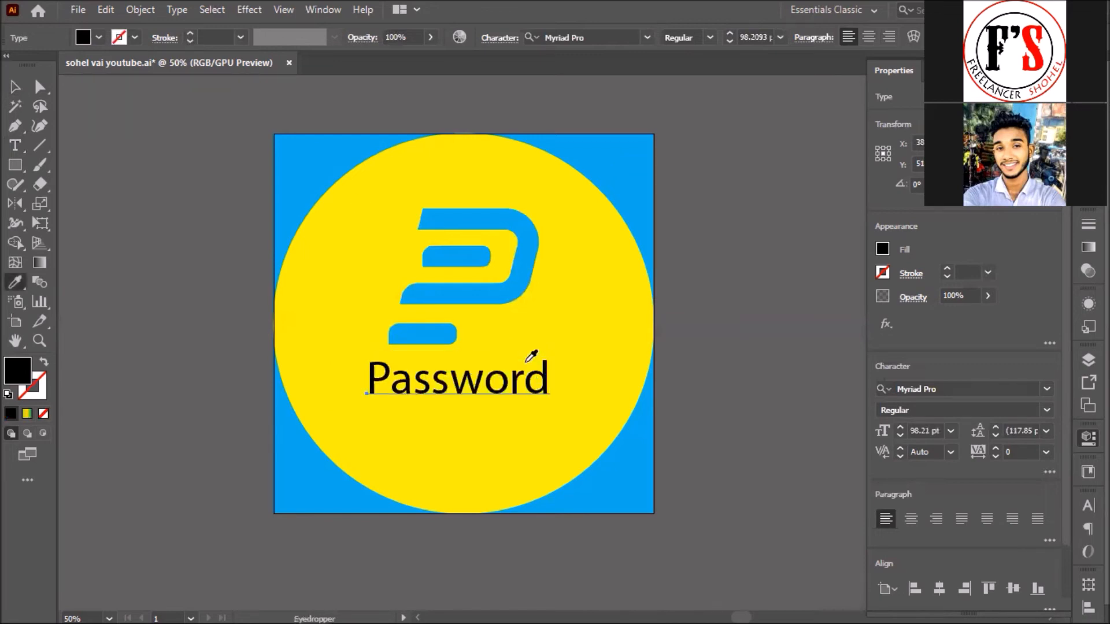
left_click(315, 171)
left_click(883, 248)
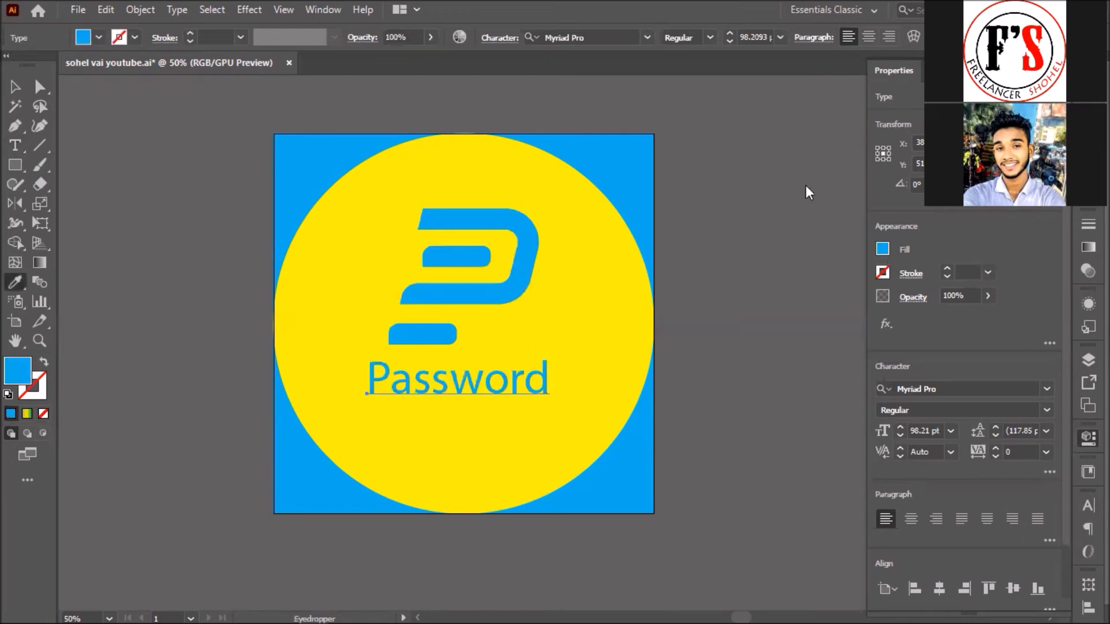
left_click(15, 89)
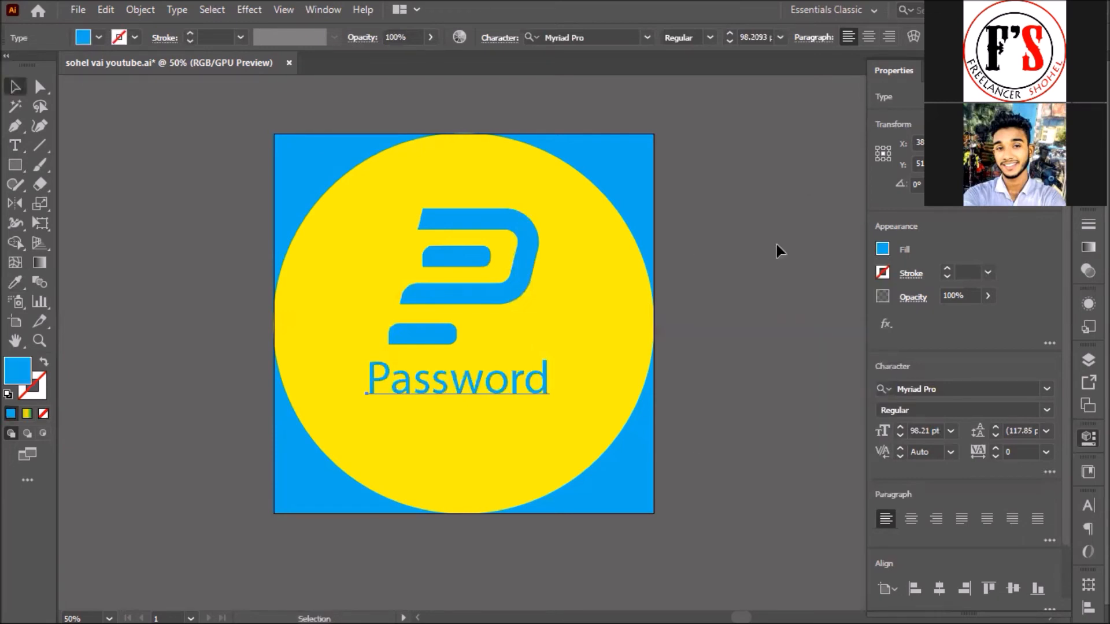
left_click(586, 351)
left_click(538, 367)
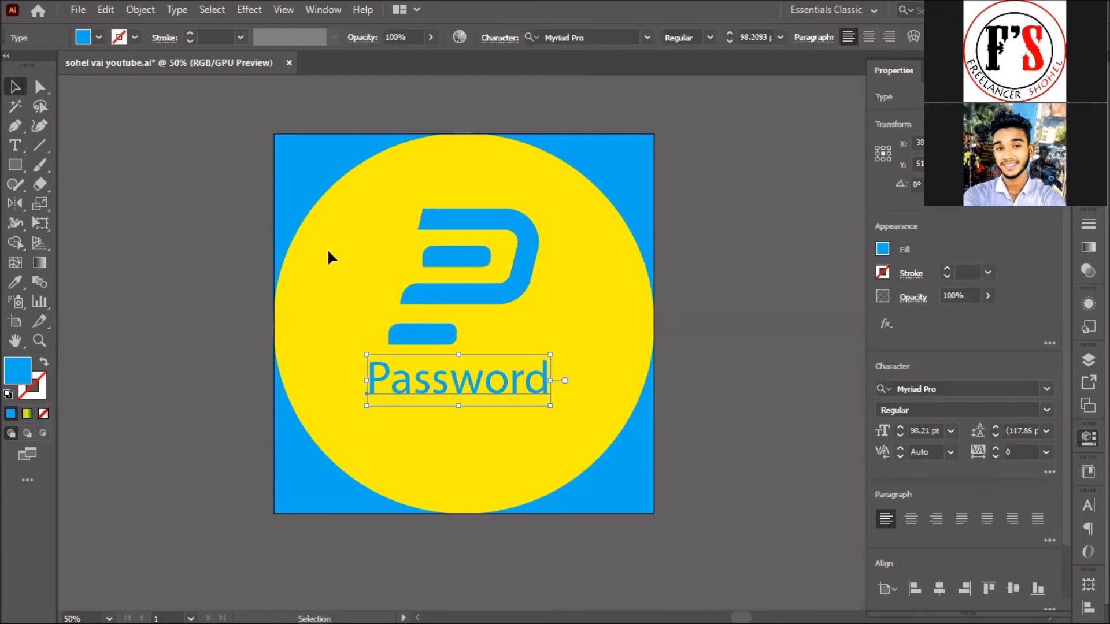
left_click(21, 146)
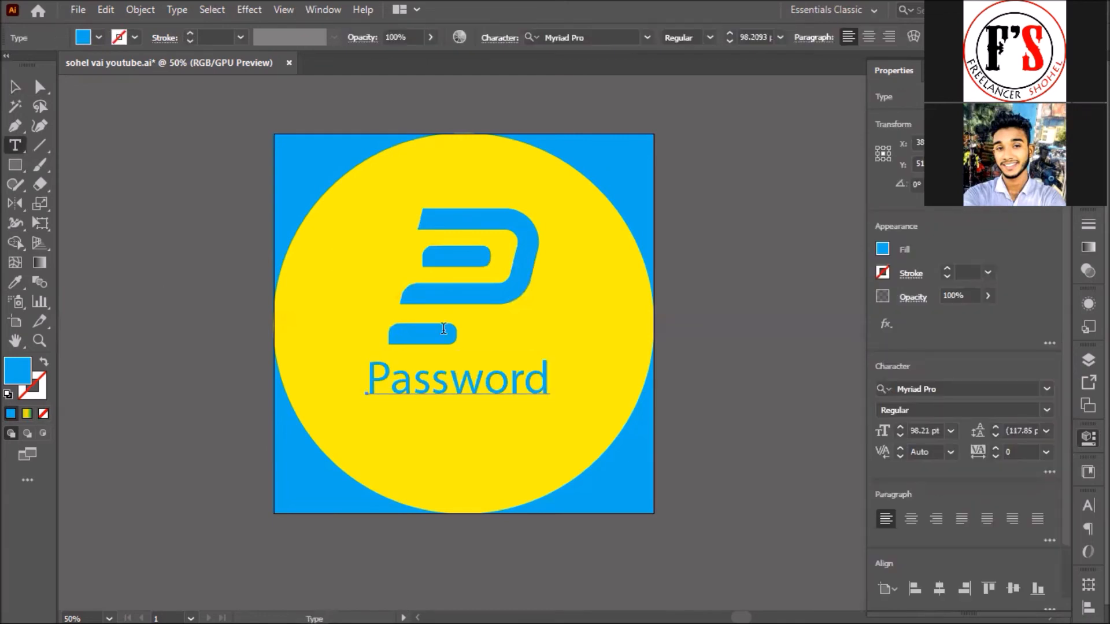
Step: Capitalise the last two letters so the word reads 'PasswoRD'
left_click(505, 372)
key("shift+Right")
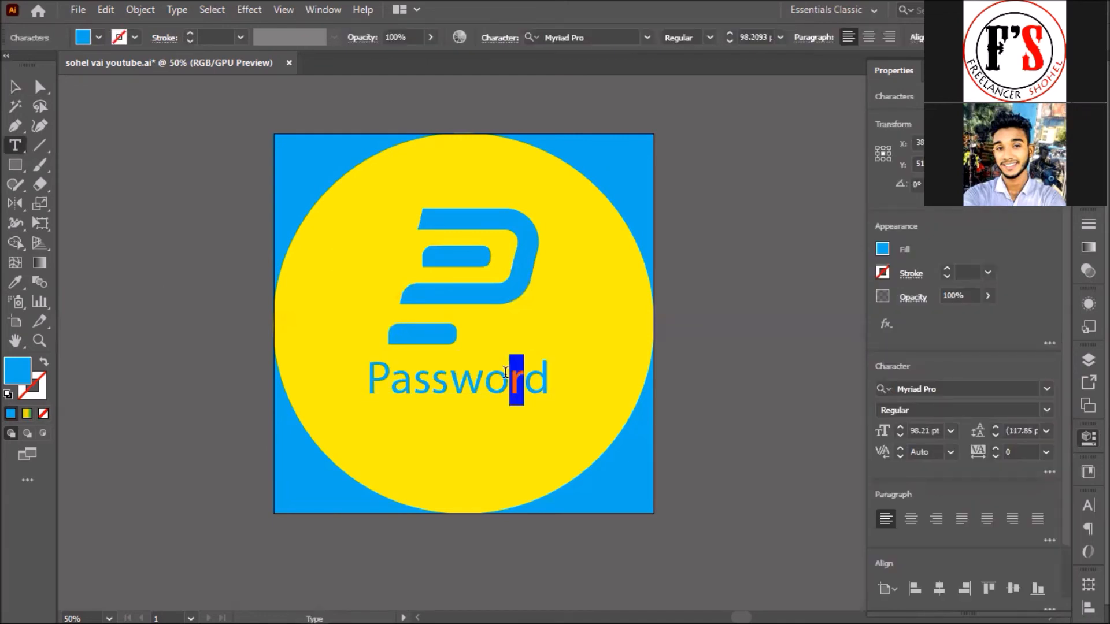
type("R")
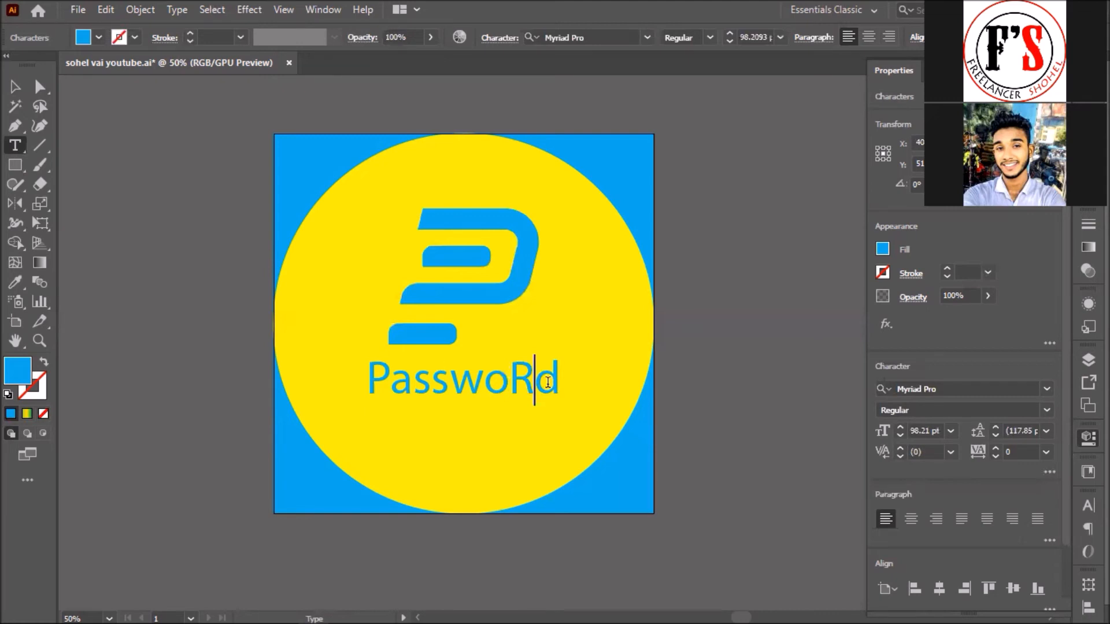
key("shift+Right")
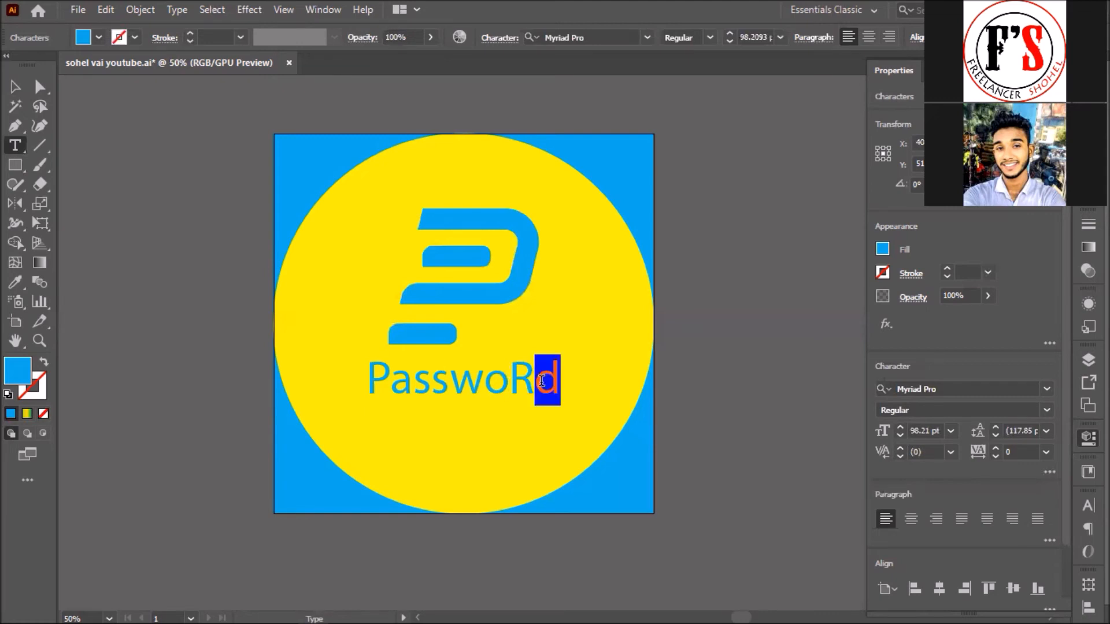
type("D")
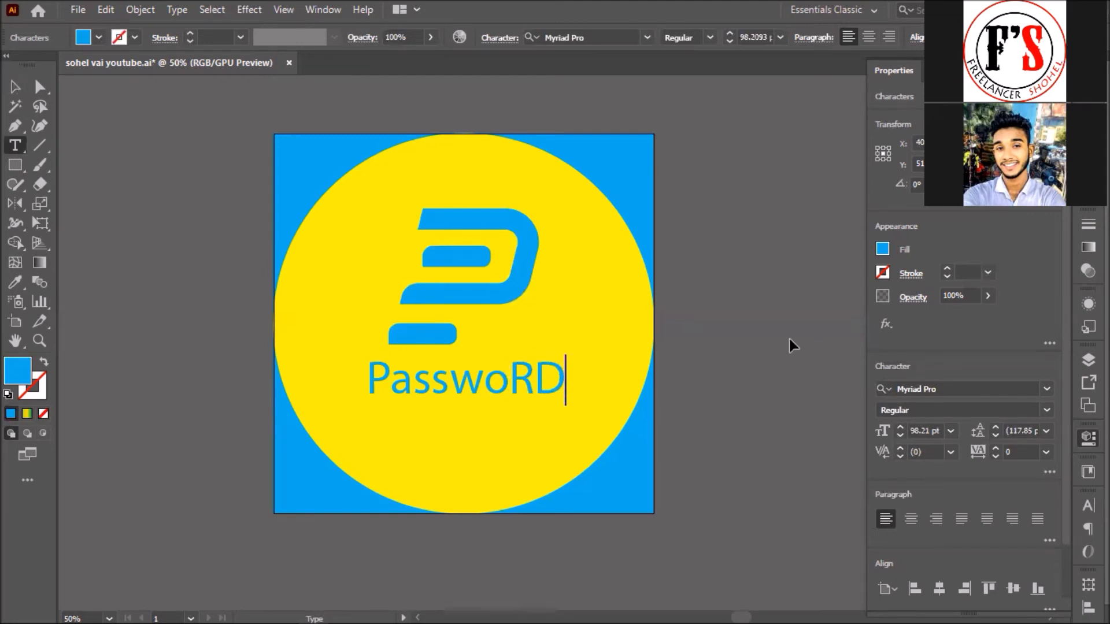
key("Escape")
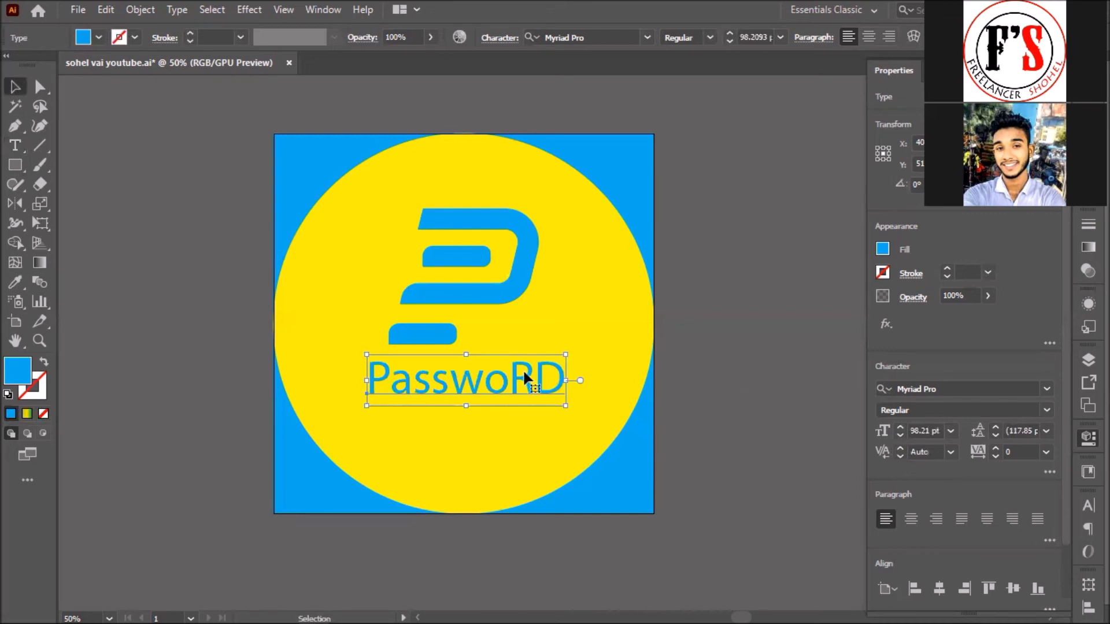
Step: Nudge the PasswoRD text slightly down under the P logo and reselect it
key("shift+Down")
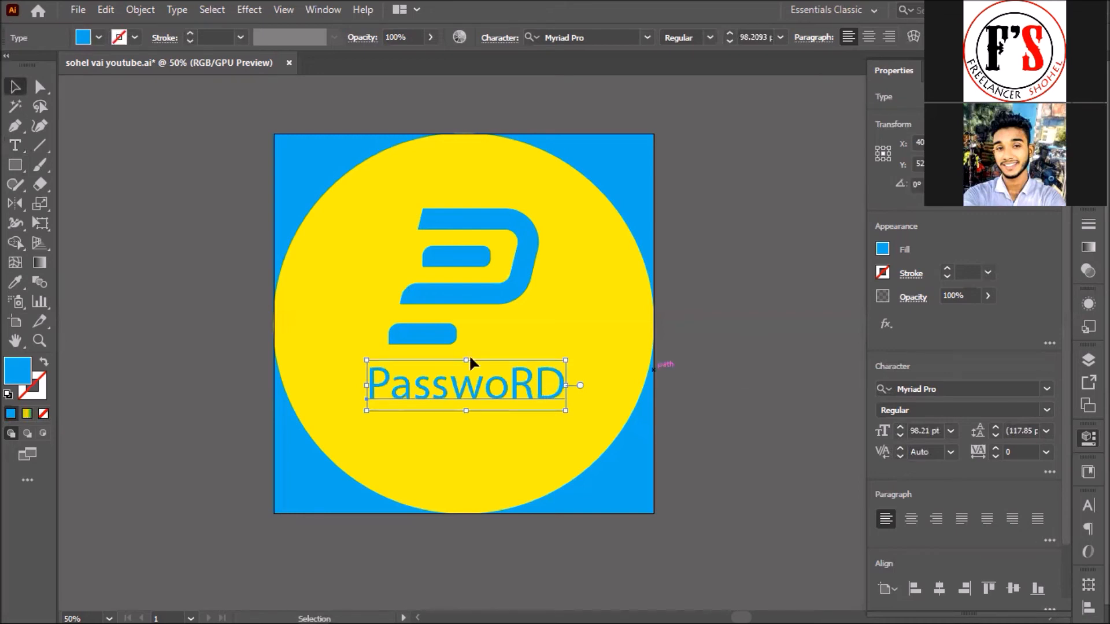
left_click(469, 356)
left_click(485, 381)
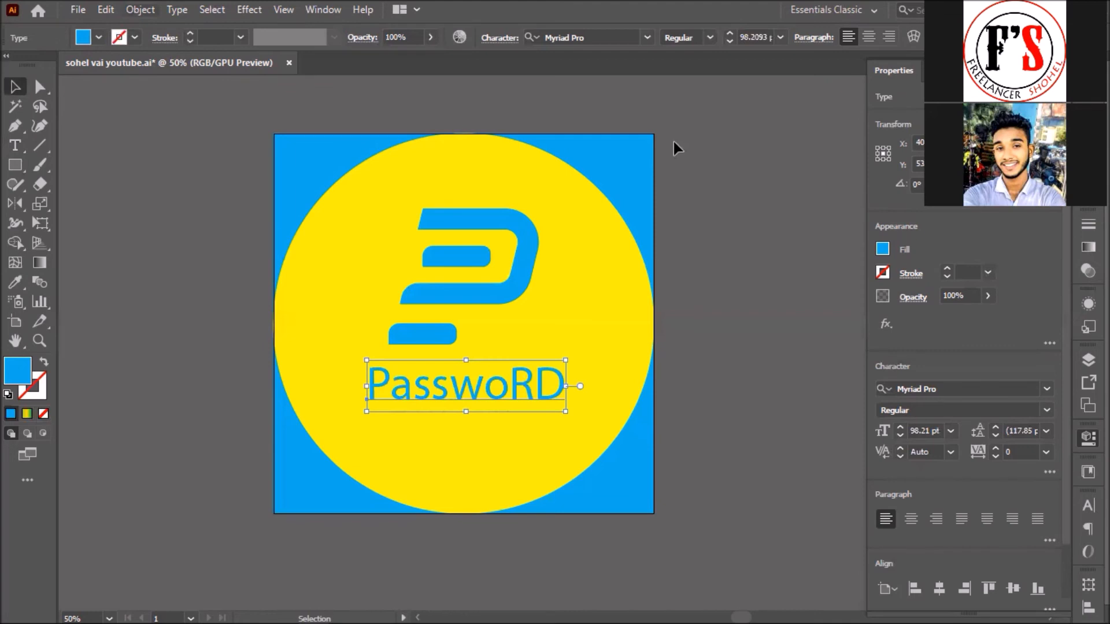
key("alt+o")
Step: Convert PasswoRD to outlines and add a 10 px round-joined offset path around it
right_click(463, 388)
left_click(529, 161)
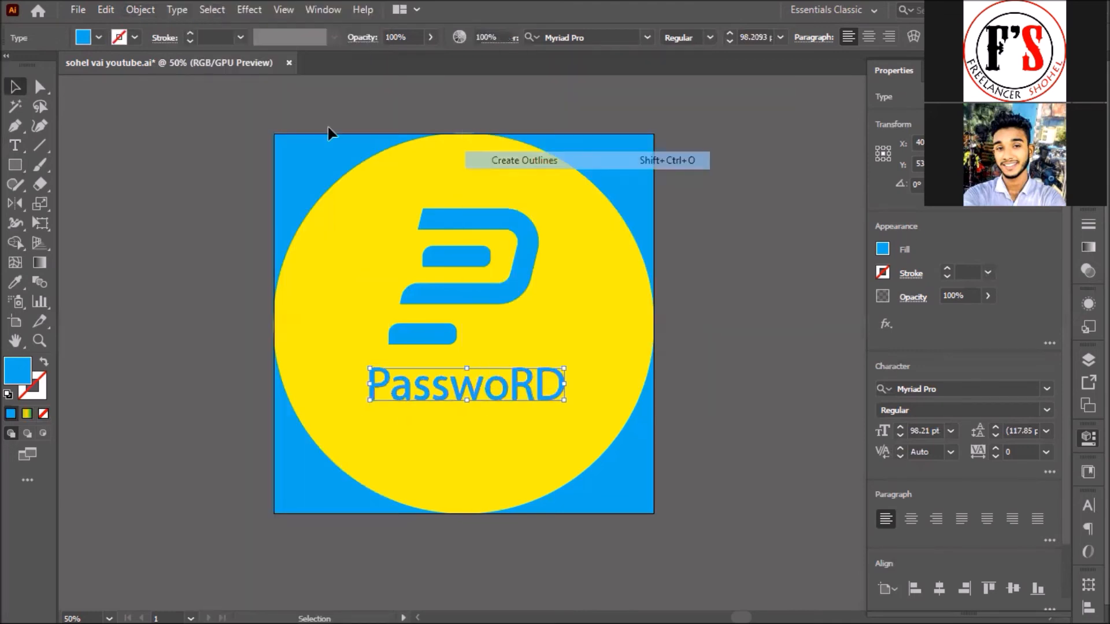
key("alt+o")
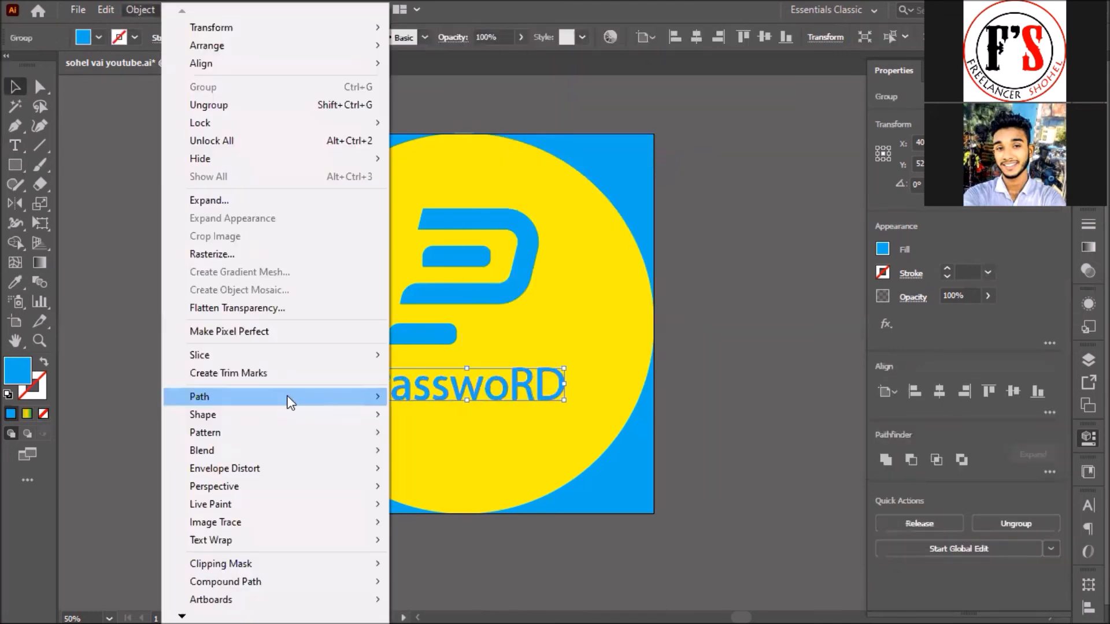
mouse_move(215, 396)
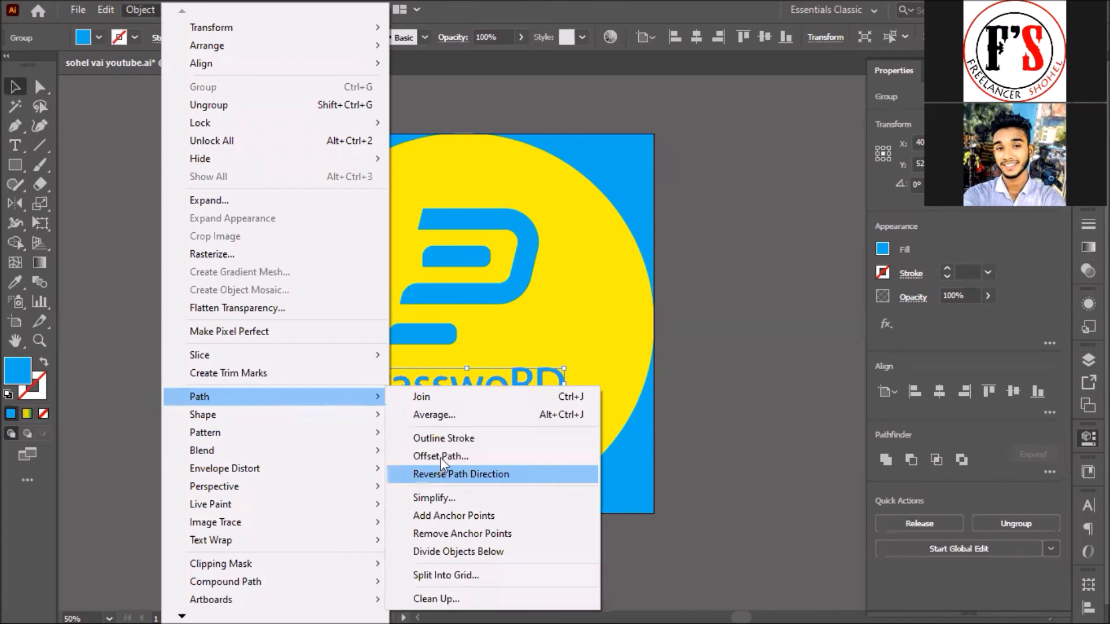
left_click(440, 456)
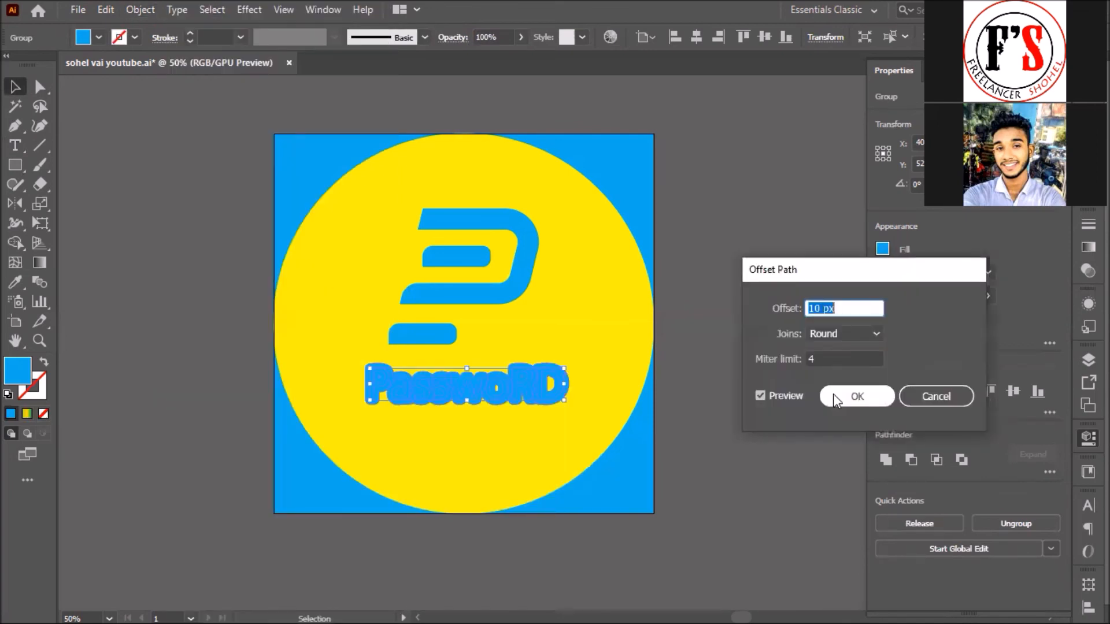
key("Return")
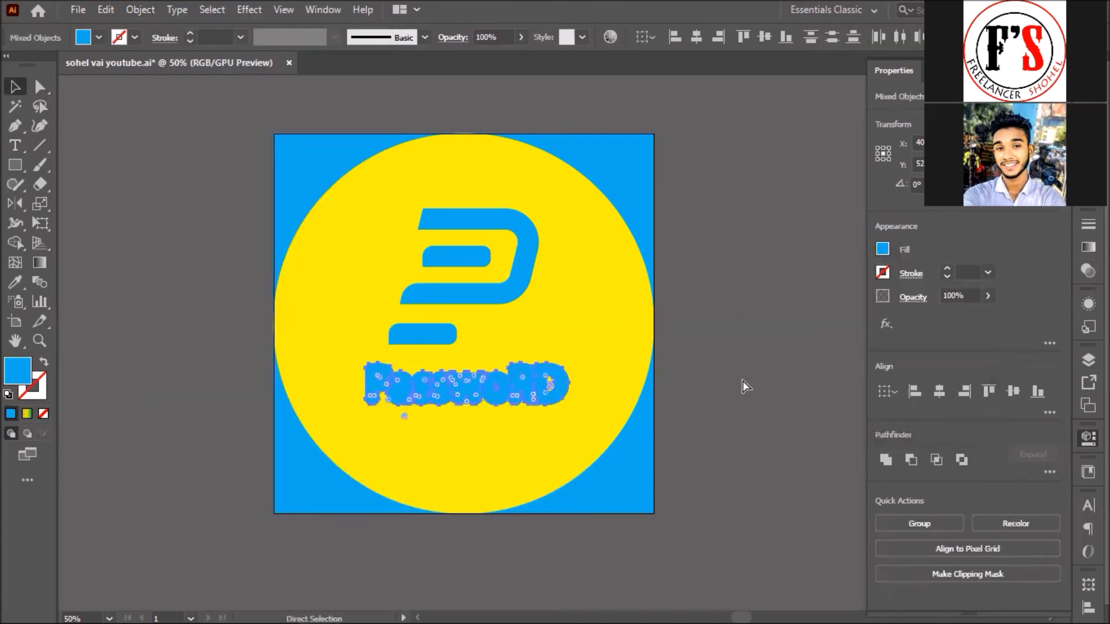
left_click(742, 381)
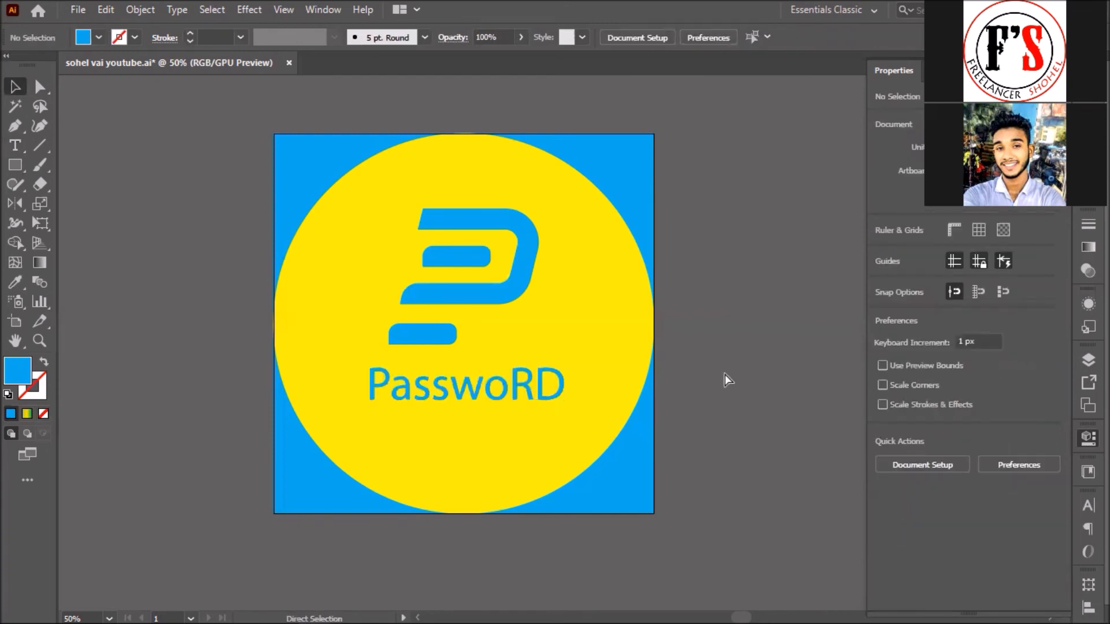
Step: Select the thick offset lettering and check its stacking order against the circle
key("ctrl+f")
key("a")
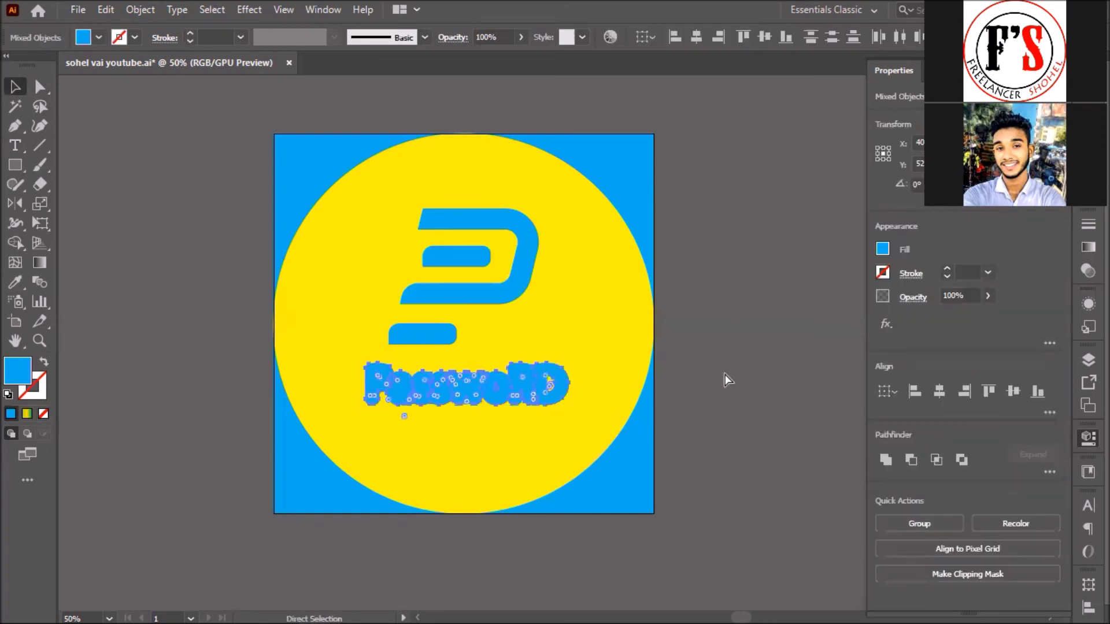
key("ctrl+[")
key("ctrl+]")
key("v")
key("ctrl+shift+a")
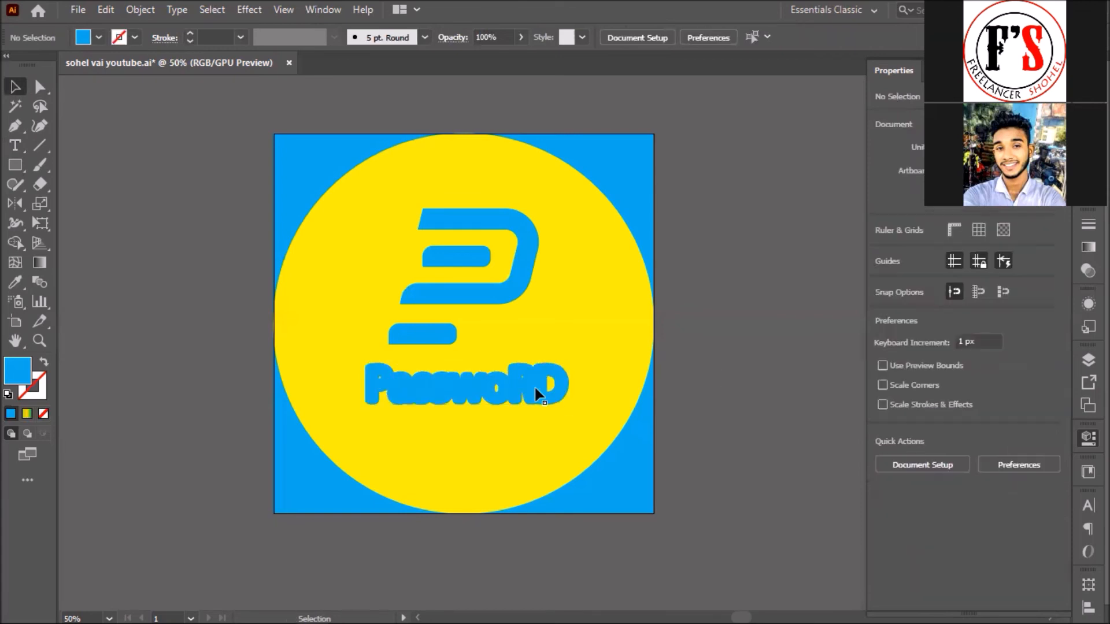
Step: Fill the offset lettering with the circle's yellow using the Eyedropper, then deselect
left_click(525, 391)
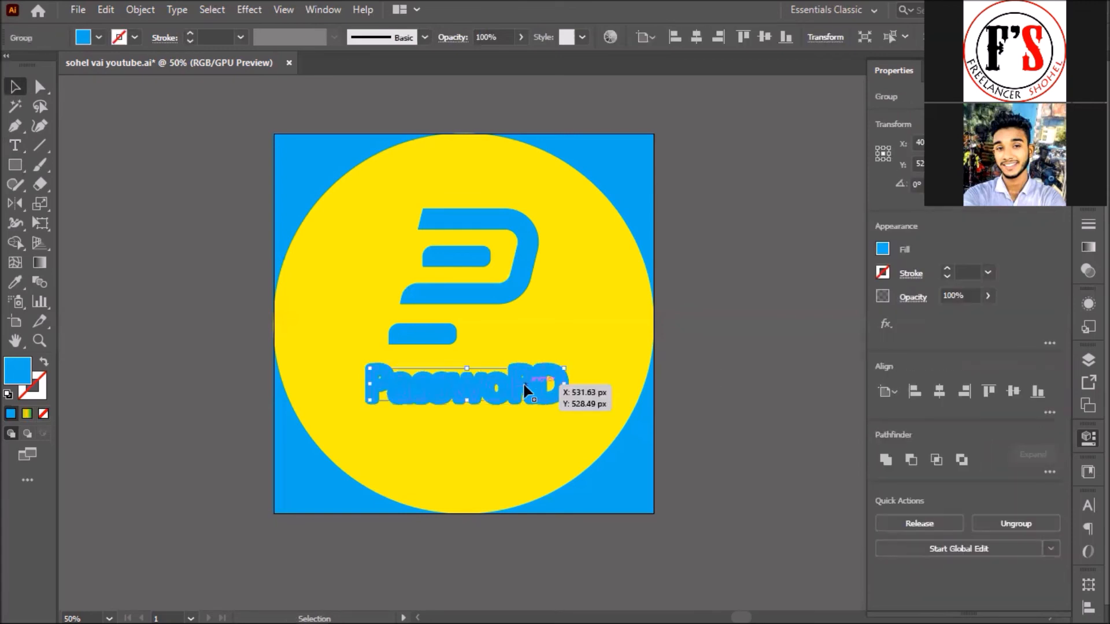
key("i")
left_click(574, 331)
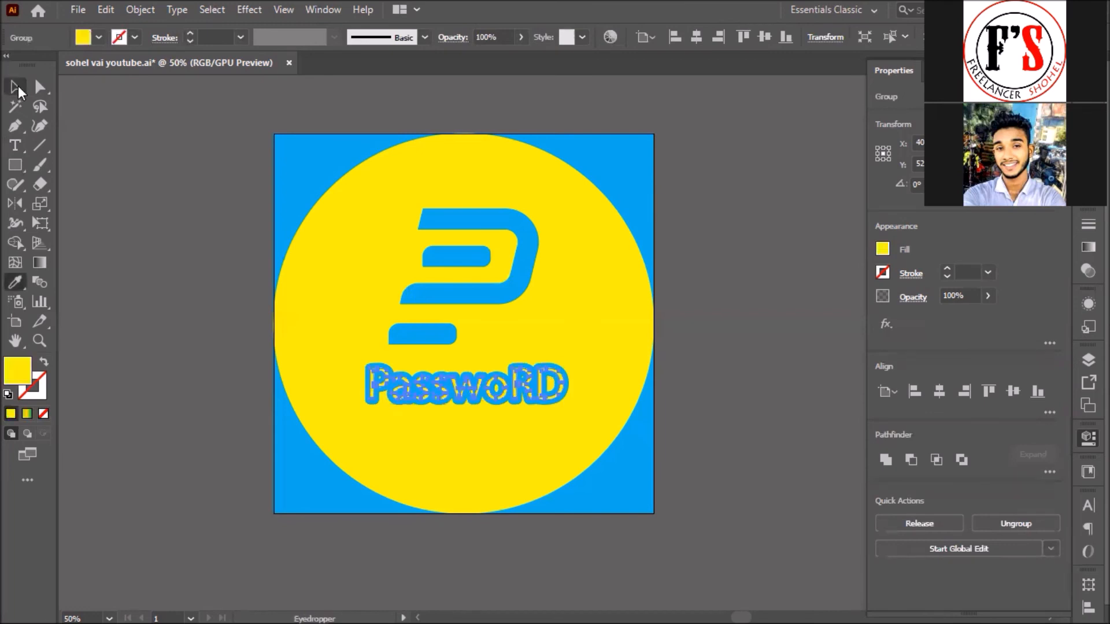
key("v")
left_click(107, 193)
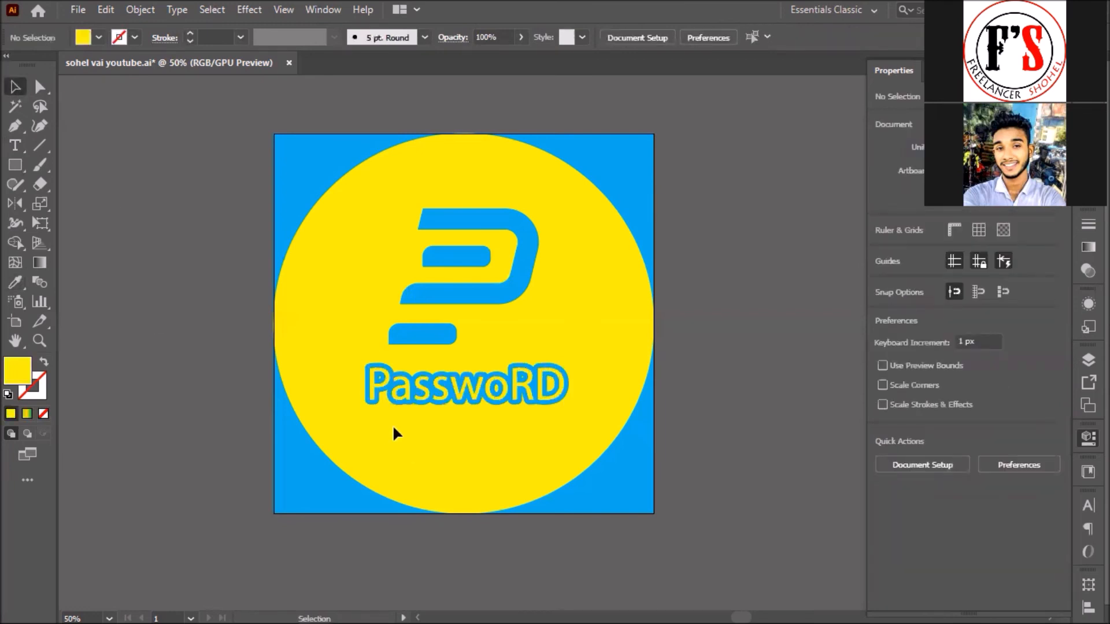
Step: Ungroup the PasswoRD lettering and regroup all its letter shapes into one group
left_click(473, 384)
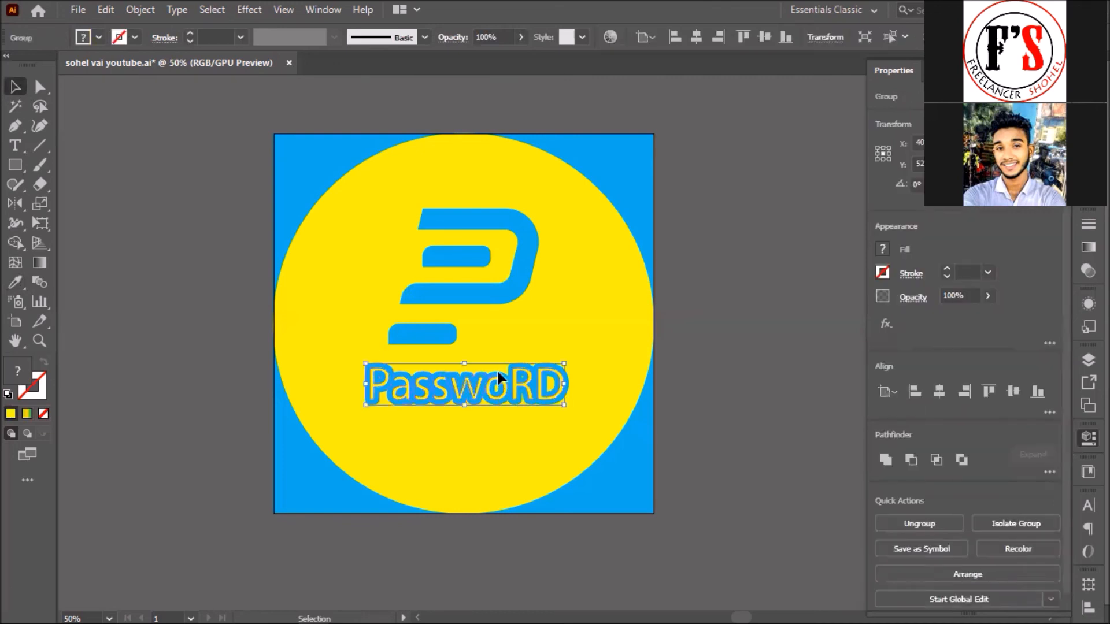
left_click(448, 409)
left_click(457, 404)
key("ctrl+shift+g")
left_click(516, 348)
left_click(498, 389)
left_click_drag(372, 434, 575, 357)
key("ctrl+g")
key("a")
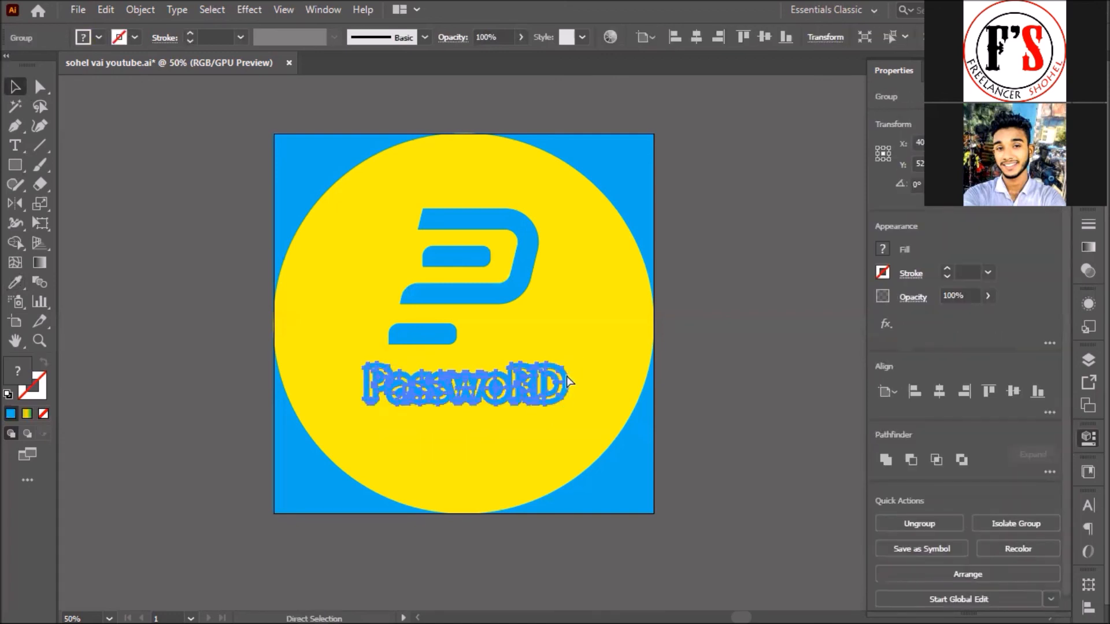
key("v")
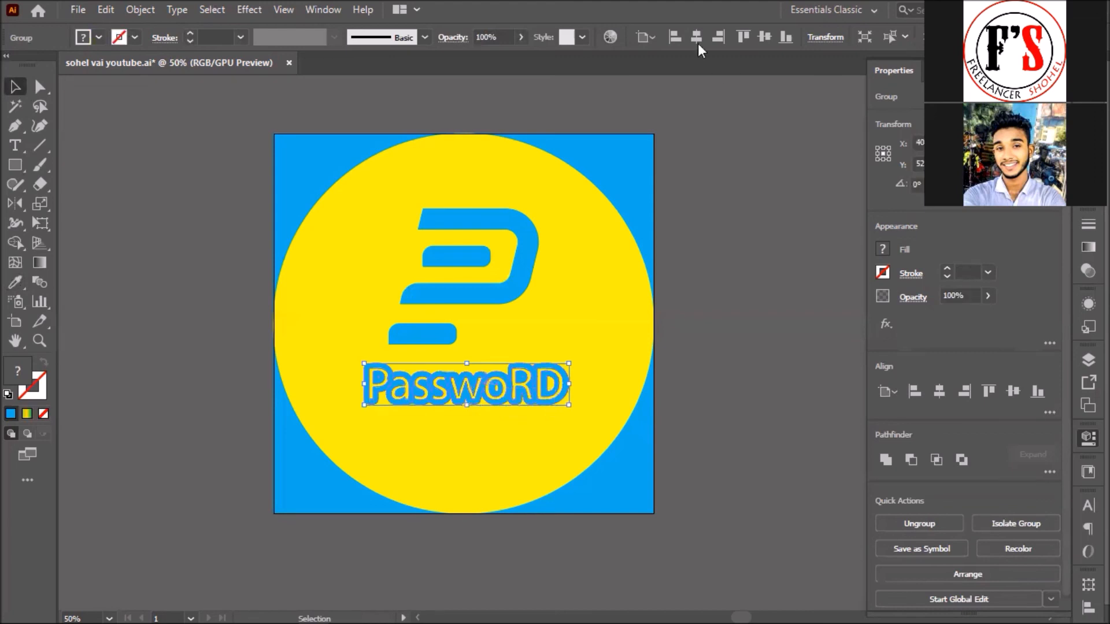
Step: Centre the lettering horizontally, then nudge it and the P logo slightly down
left_click(631, 357)
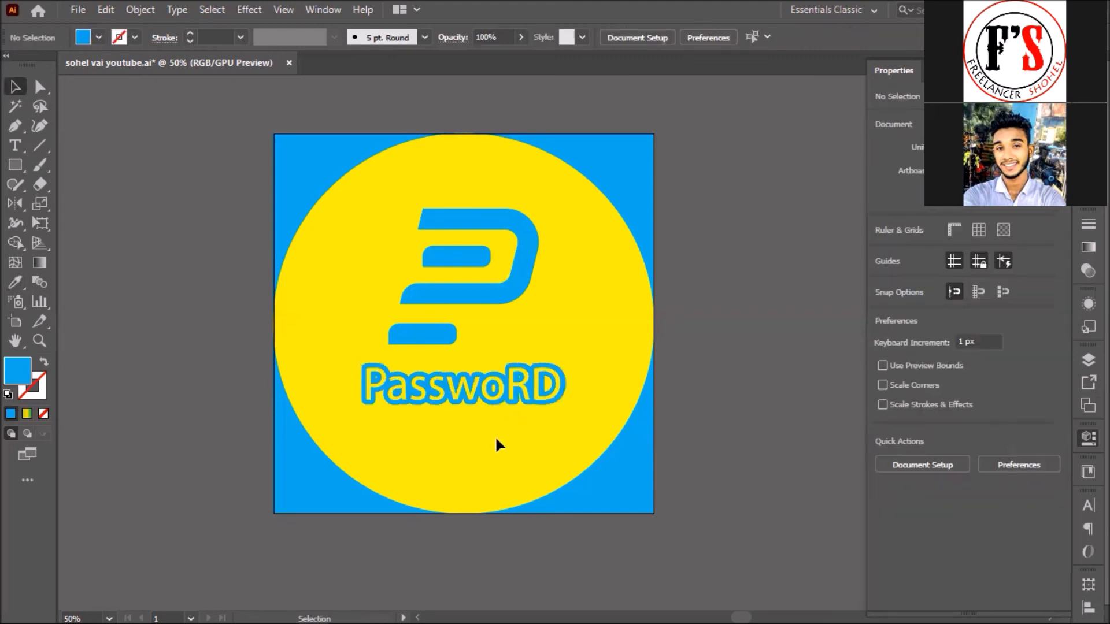
left_click(477, 400)
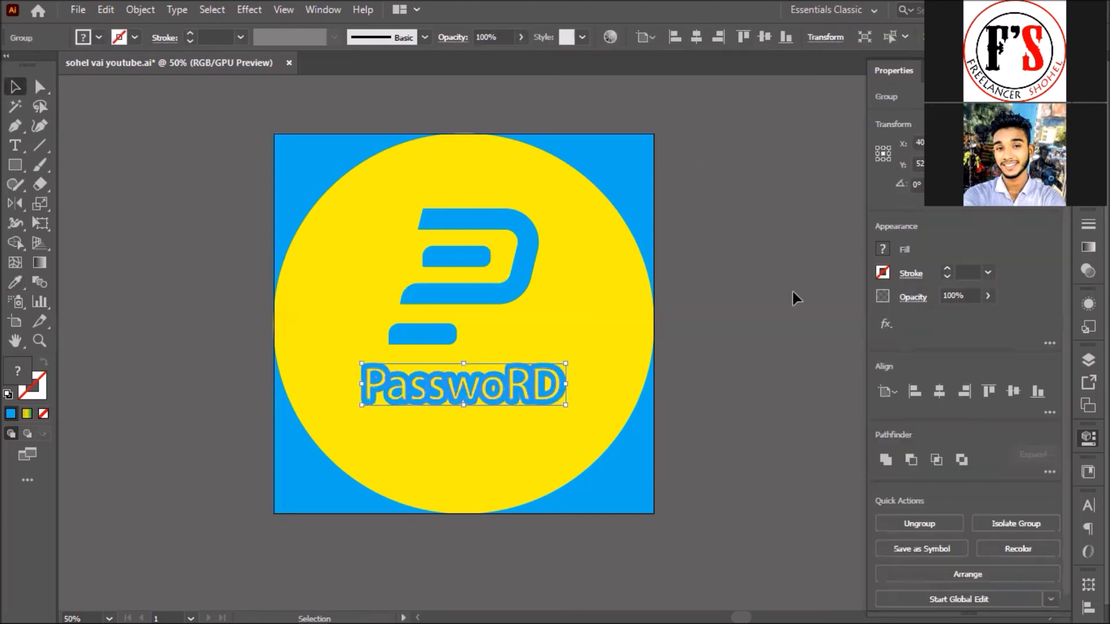
key("shift+Down")
left_click(520, 280)
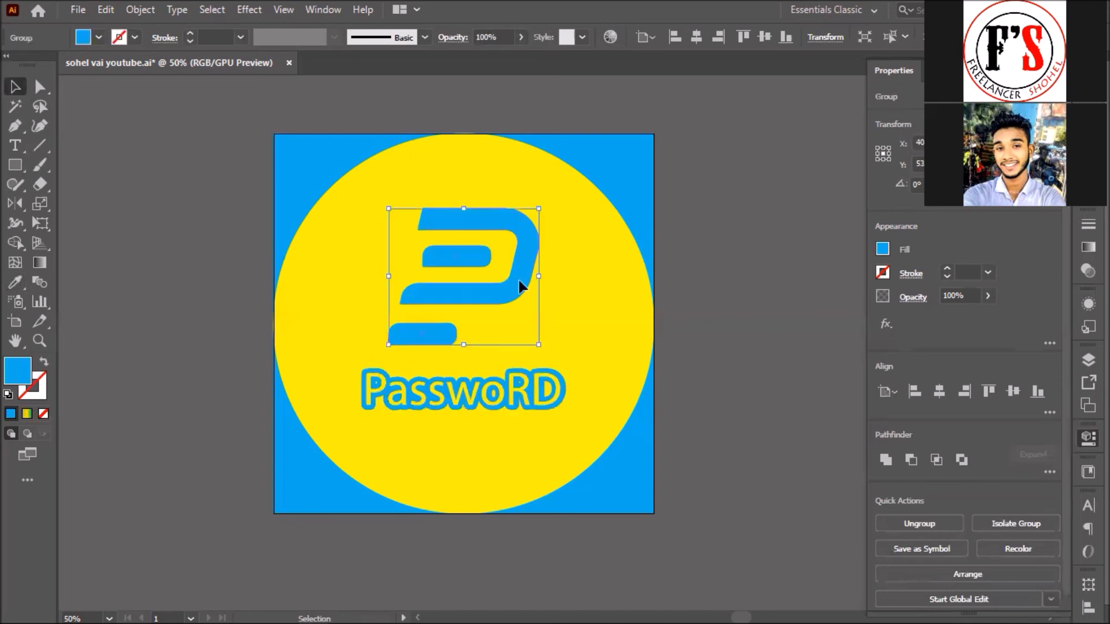
key("shift+Down")
left_click(757, 250)
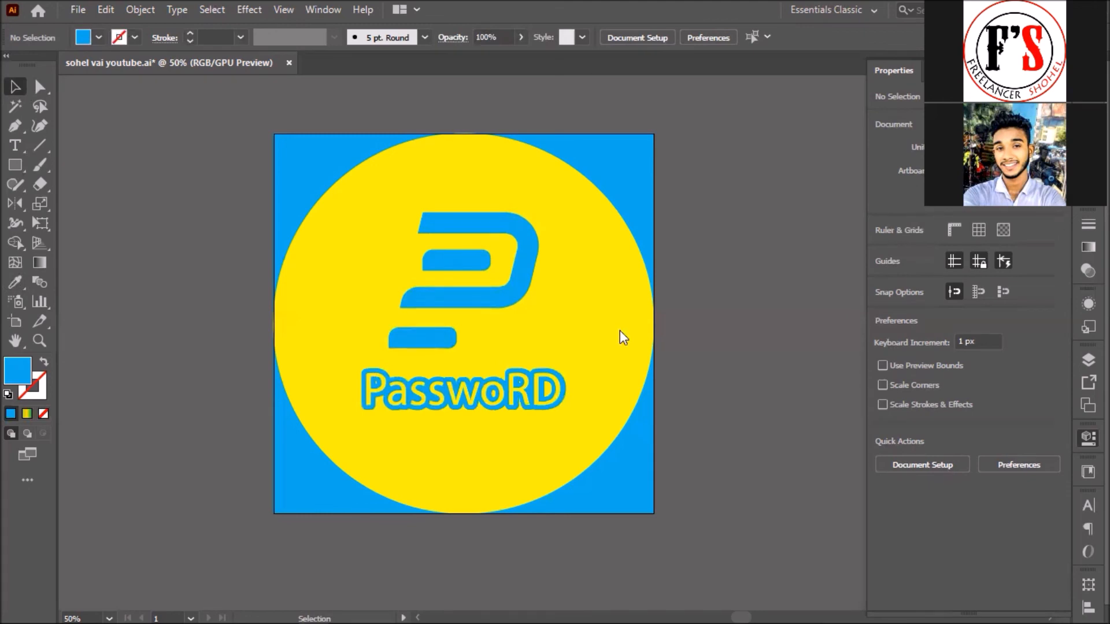
Step: Place a new text object below the artboard and clear its Lorem ipsum placeholder
left_click(15, 145)
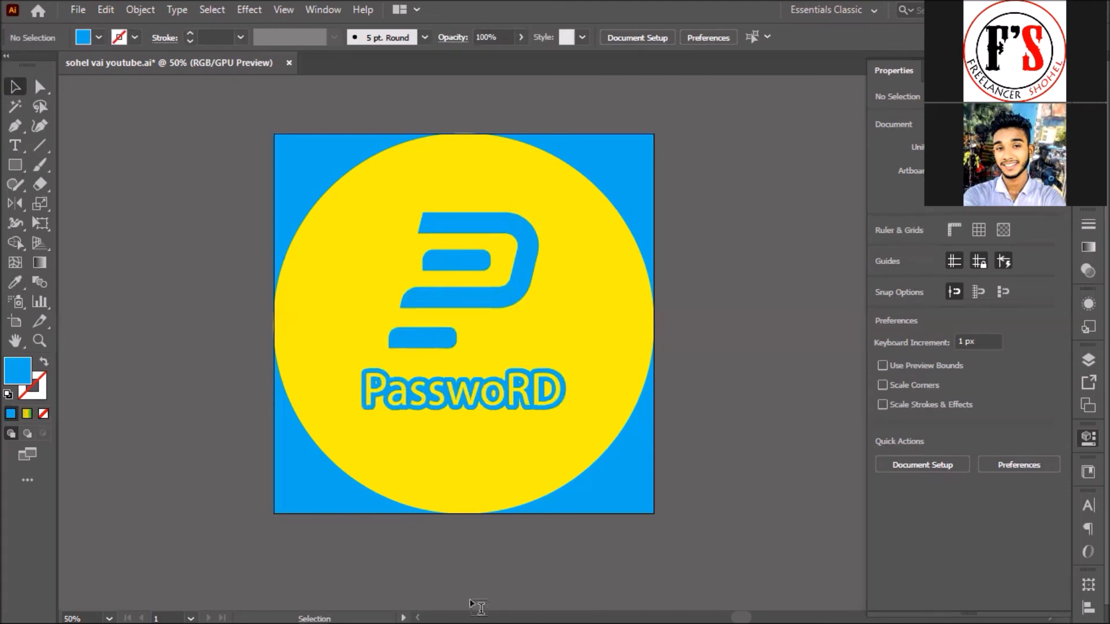
left_click(405, 555)
key("BackSpace")
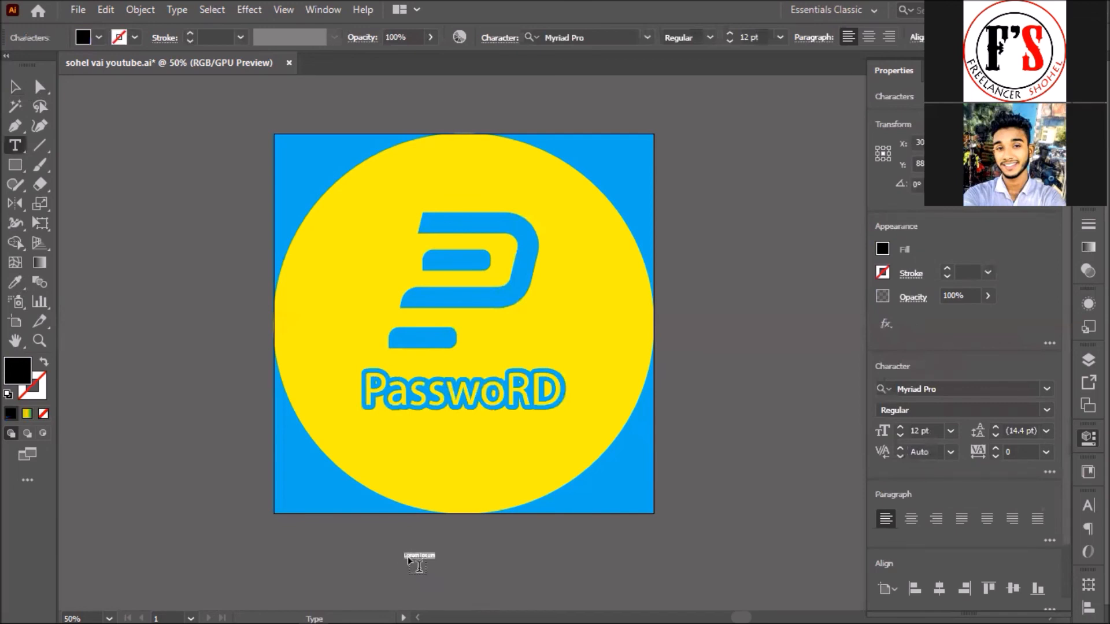
left_click(15, 88)
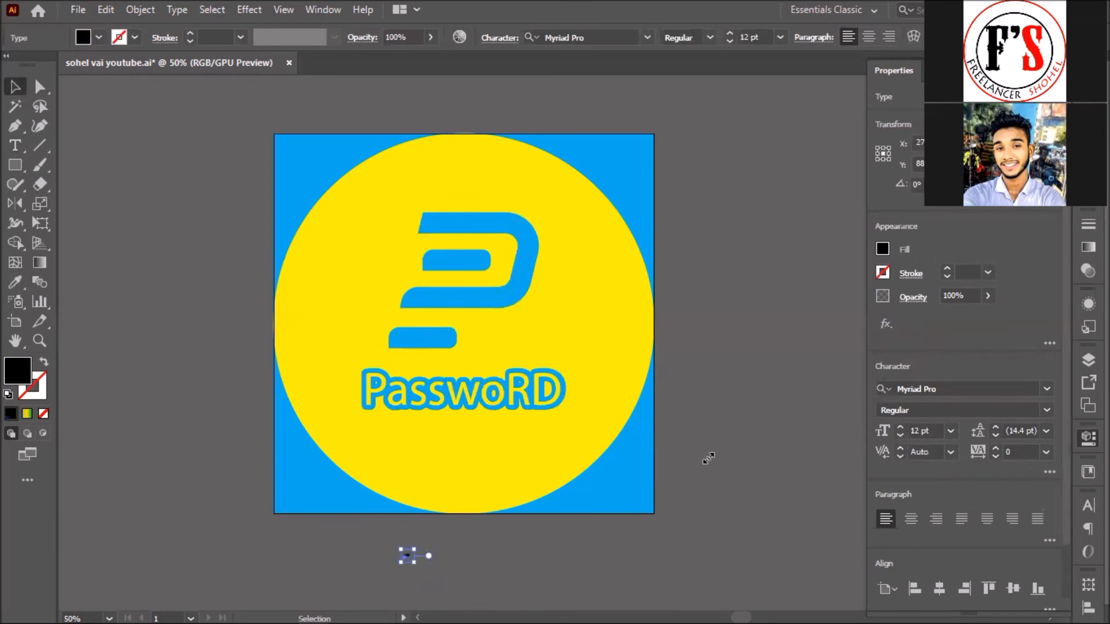